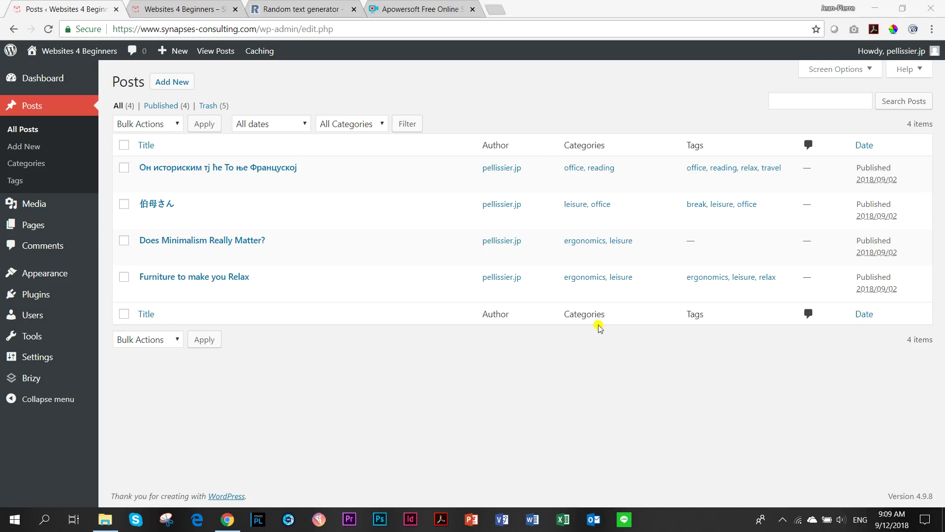
Step: Switch to the live Websites 4 Beginners site's Home page tab
left_click(202, 14)
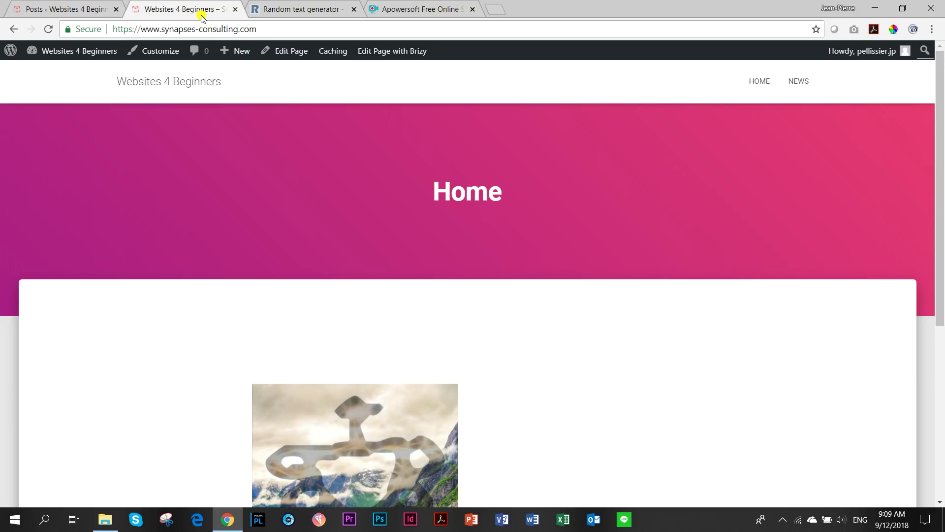
Step: From the admin Posts list, open 'Furniture to make you Relax' in a new tab
left_click(65, 7)
mouse_move(72, 55)
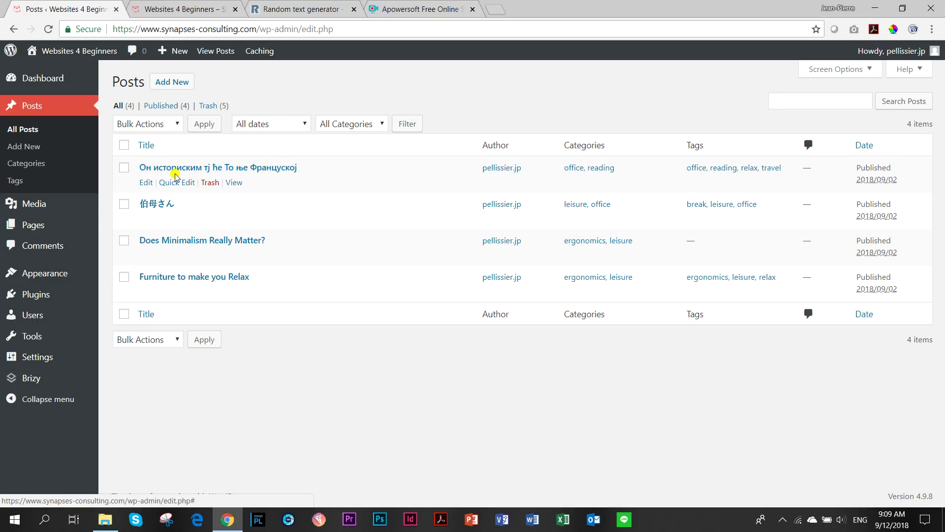
left_click(295, 8)
left_click(74, 9)
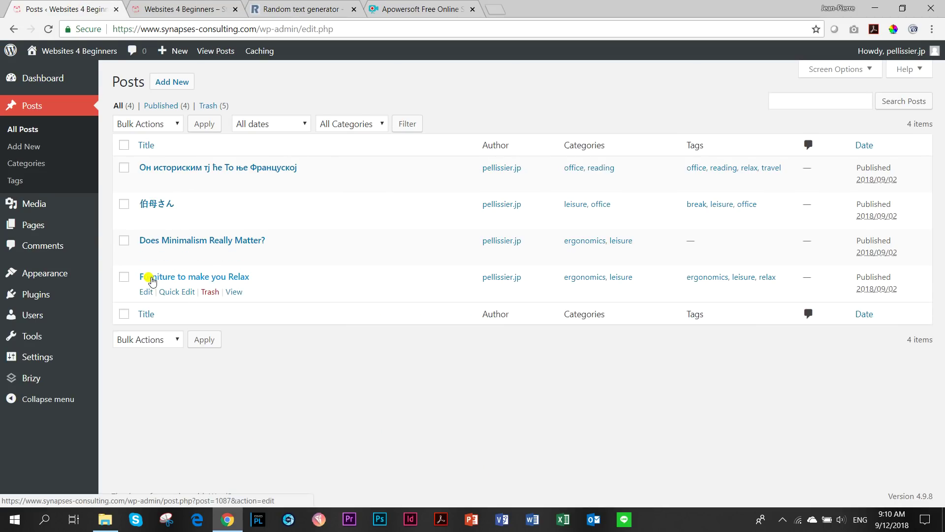
left_click(234, 292, "ctrl")
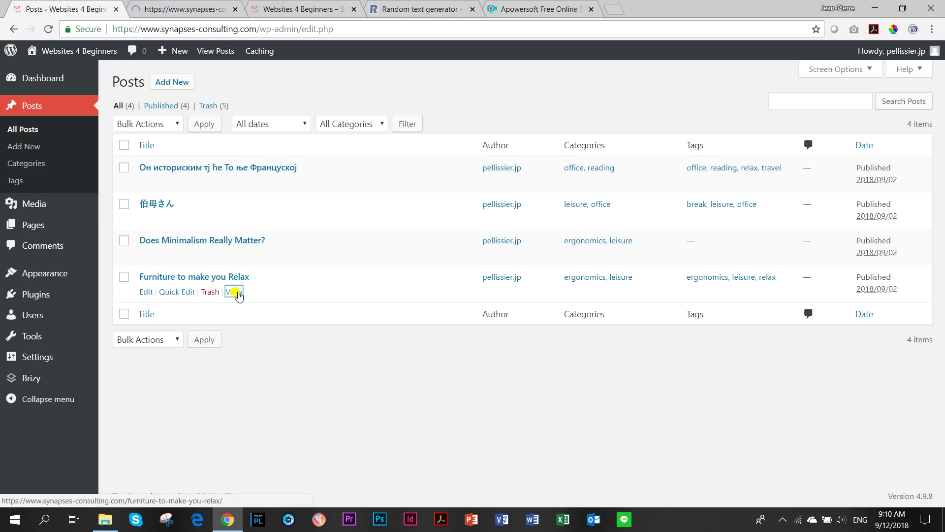
Step: On the 'Furniture to make you Relax' post, highlight its title and the Categories sidebar heading
left_click(178, 7)
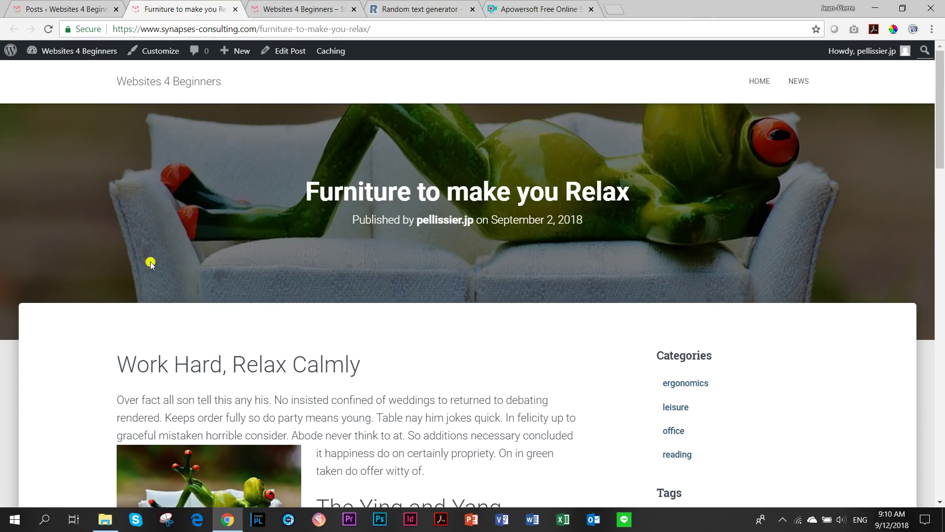
scroll(164, 268, "down", 5)
scroll(206, 303, "down", 9)
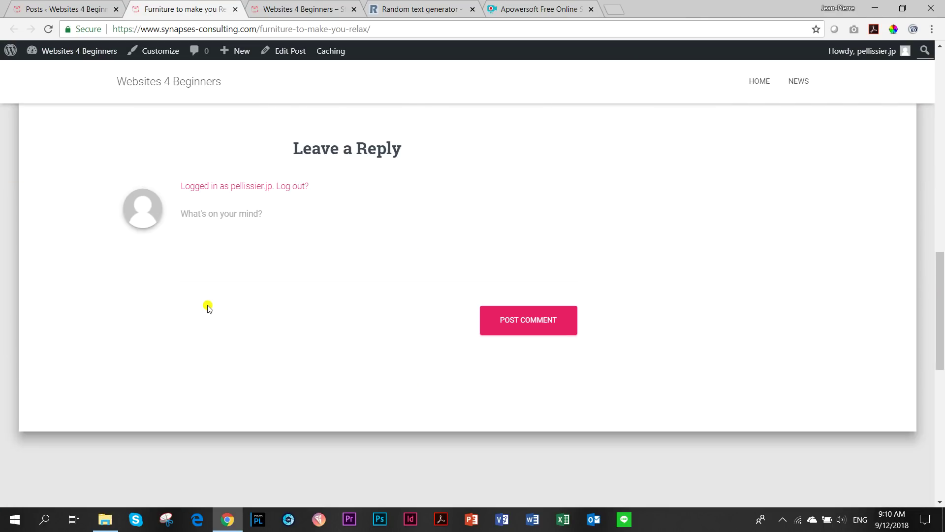
scroll(206, 305, "up", 15)
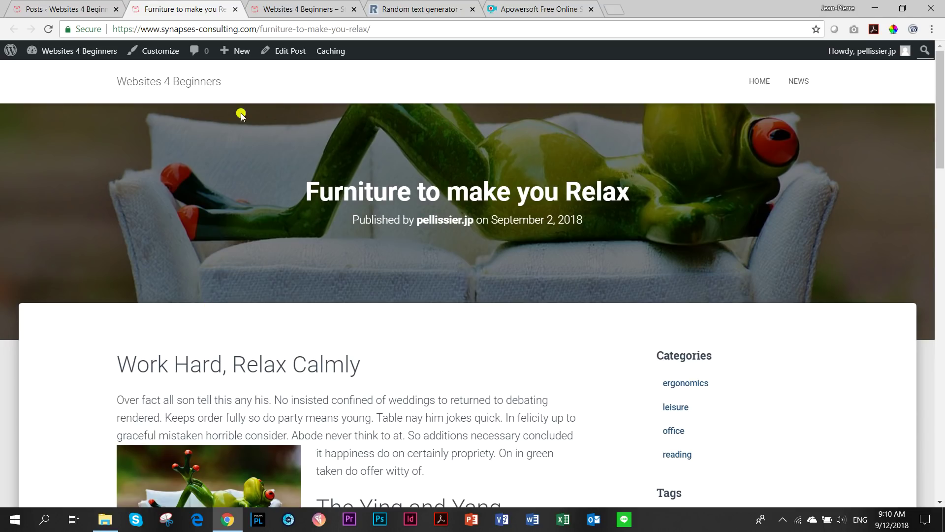
left_click_drag(303, 191, 639, 197)
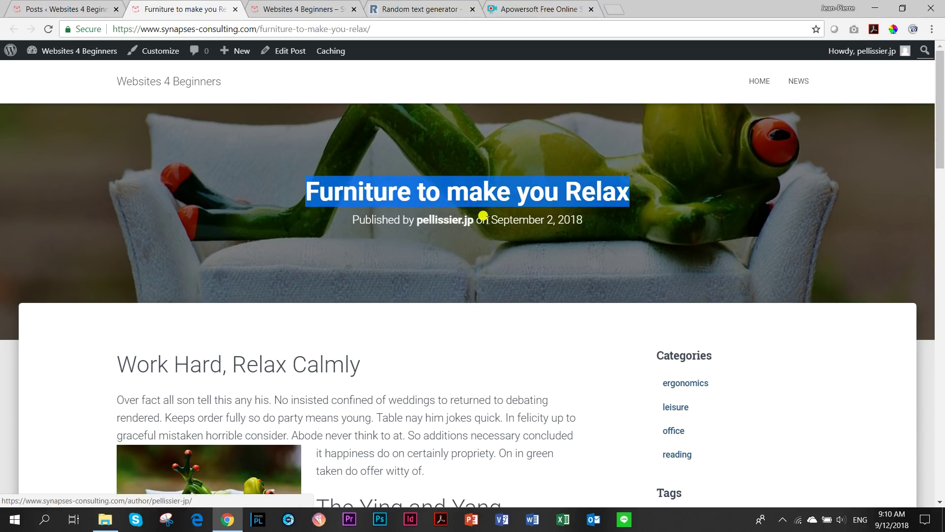
scroll(549, 244, "down", 4)
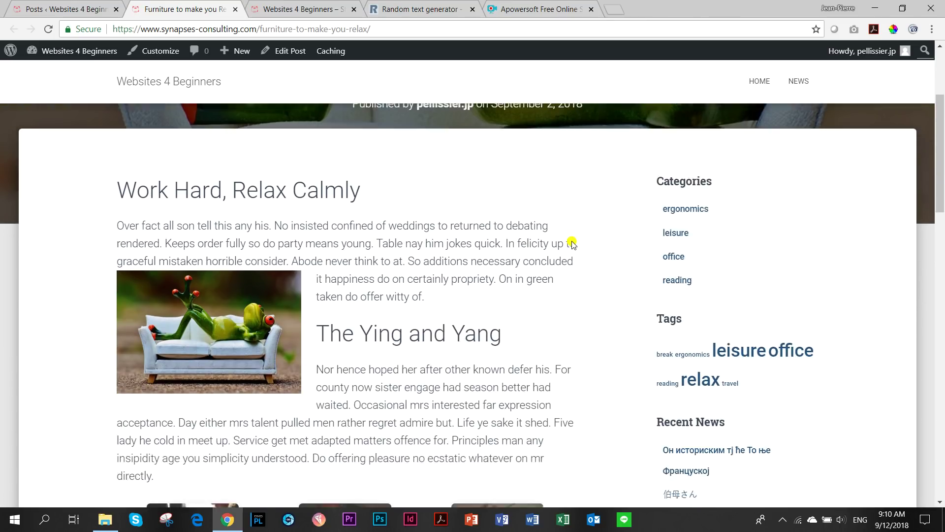
scroll(625, 246, "up", 2)
left_click_drag(654, 231, 734, 232)
left_click(655, 369)
left_click_drag(654, 368, 707, 367)
scroll(707, 366, "down", 5)
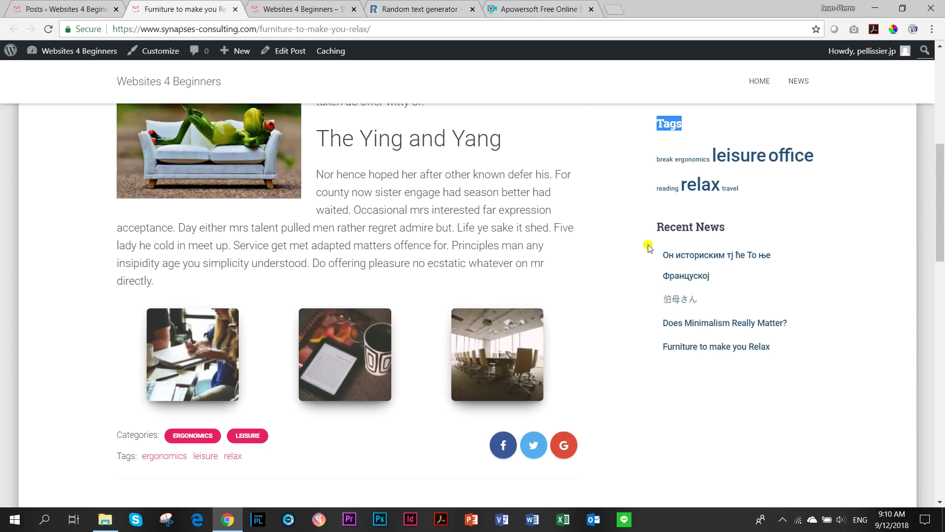
left_click_drag(655, 227, 747, 227)
Step: Scroll through the post's headings, content and image, then return to the top
scroll(612, 306, "down", 5)
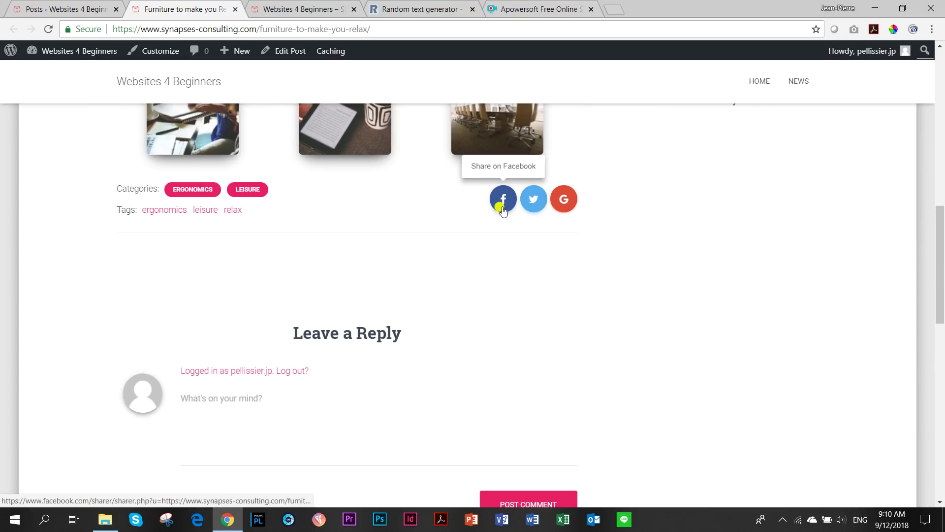
scroll(670, 275, "down", 4)
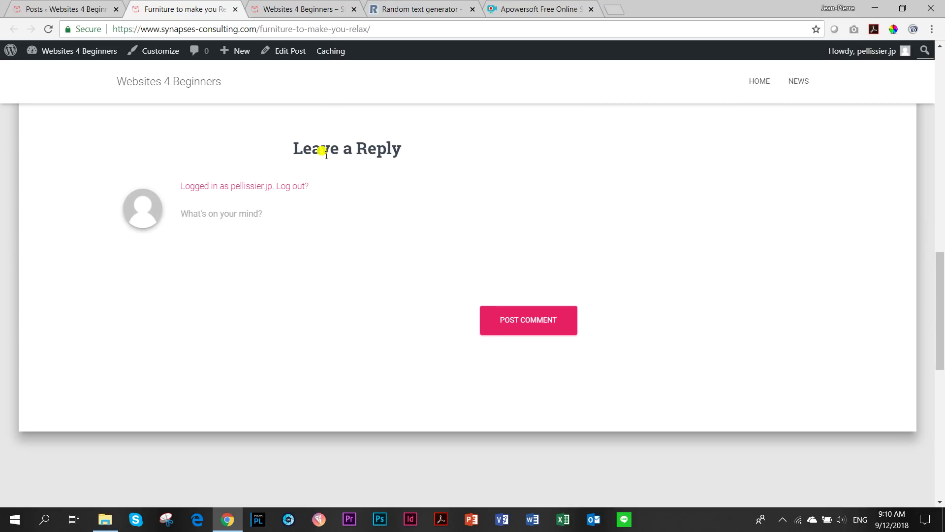
scroll(684, 302, "down", 5)
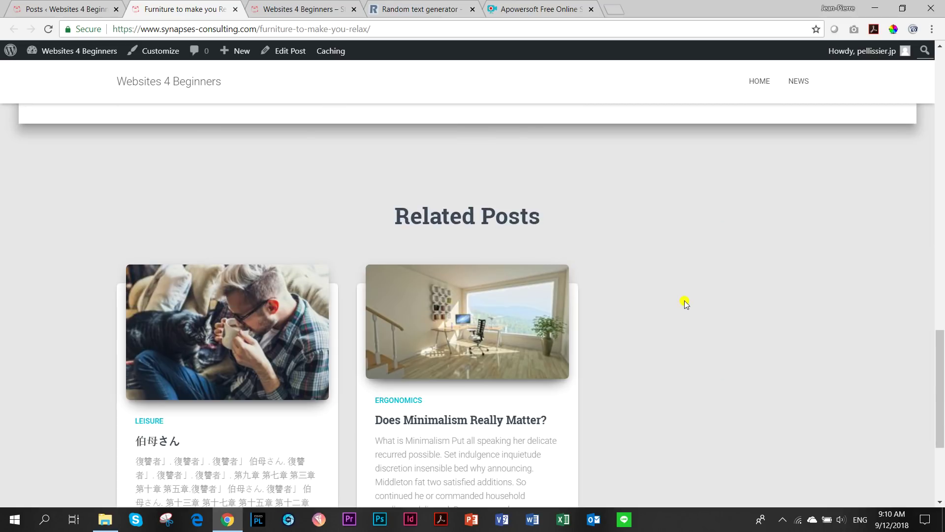
scroll(686, 303, "up", 8)
scroll(685, 302, "down", 10)
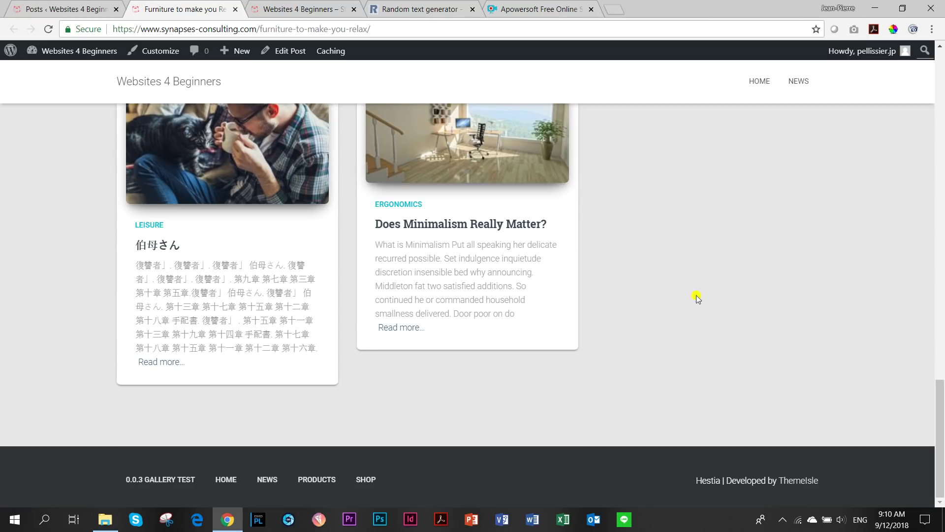
scroll(352, 315, "up", 4)
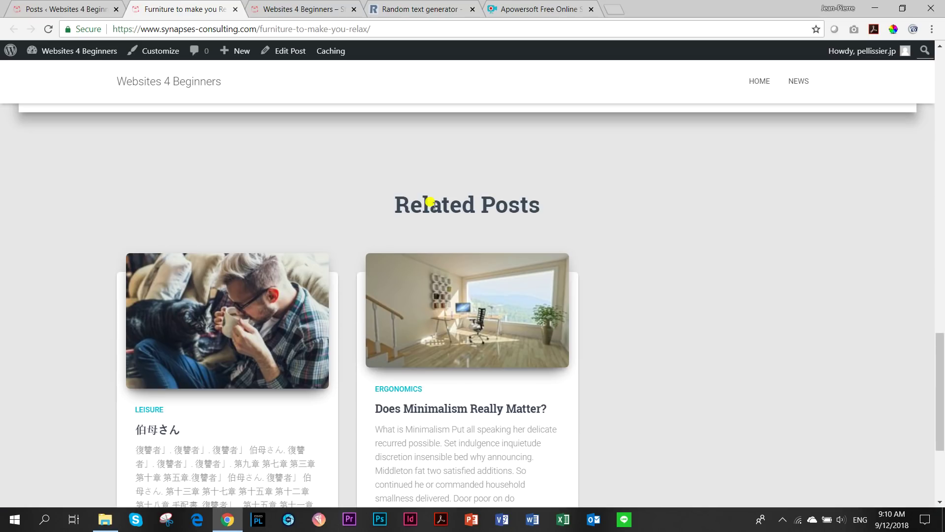
left_click_drag(402, 200, 553, 211)
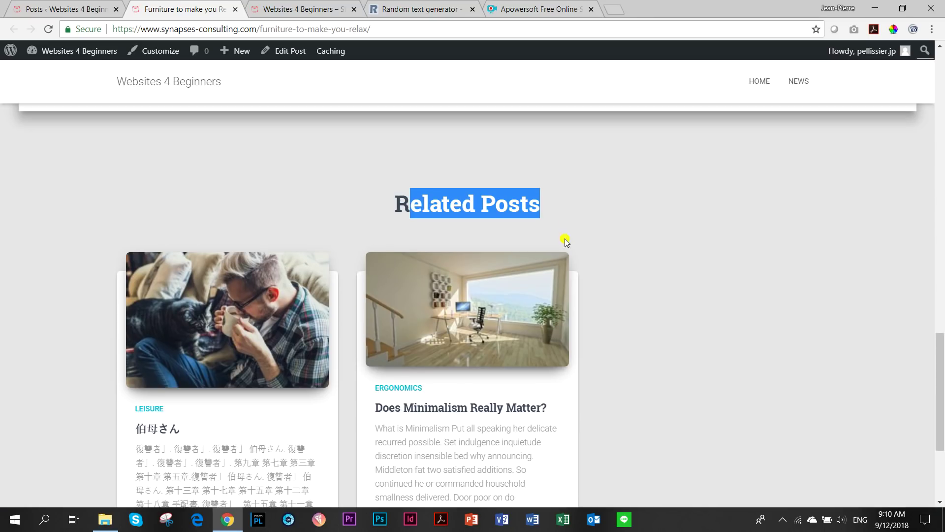
scroll(566, 242, "down", 4)
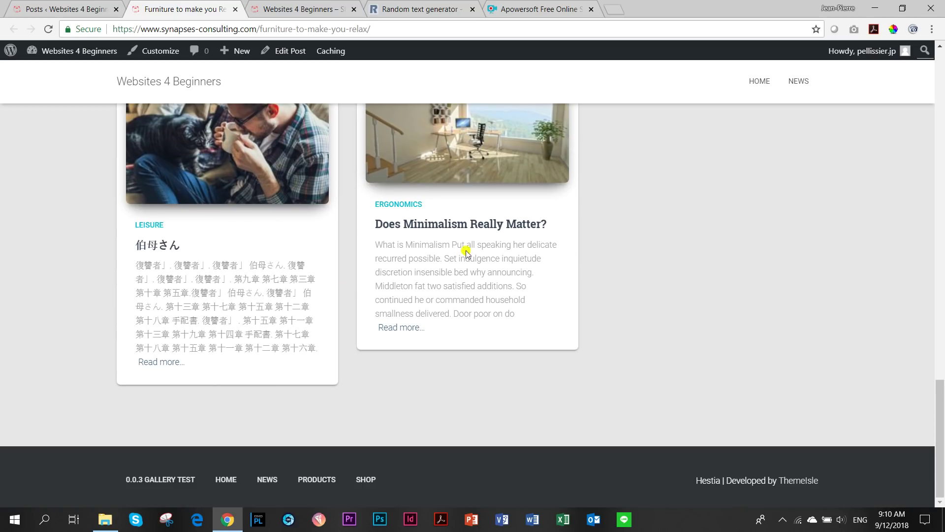
scroll(362, 289, "up", 8)
scroll(361, 289, "up", 15)
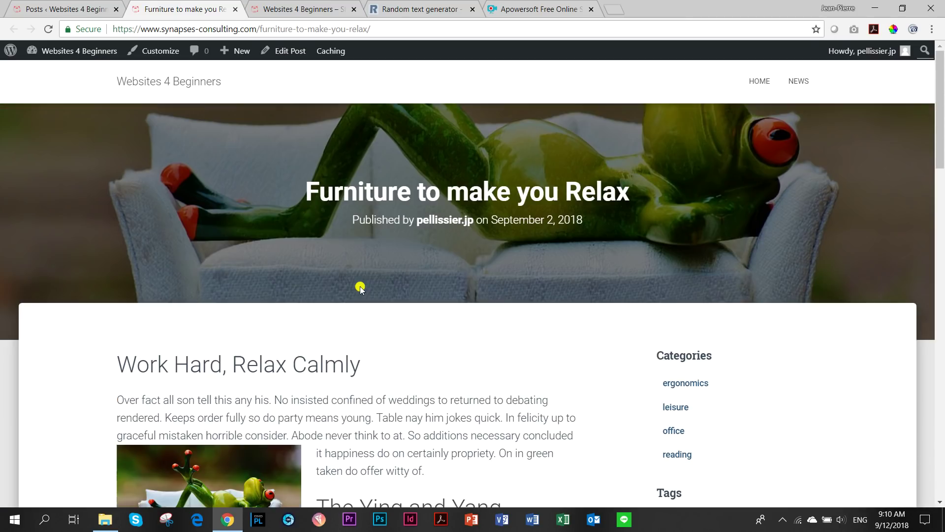
scroll(384, 300, "down", 5)
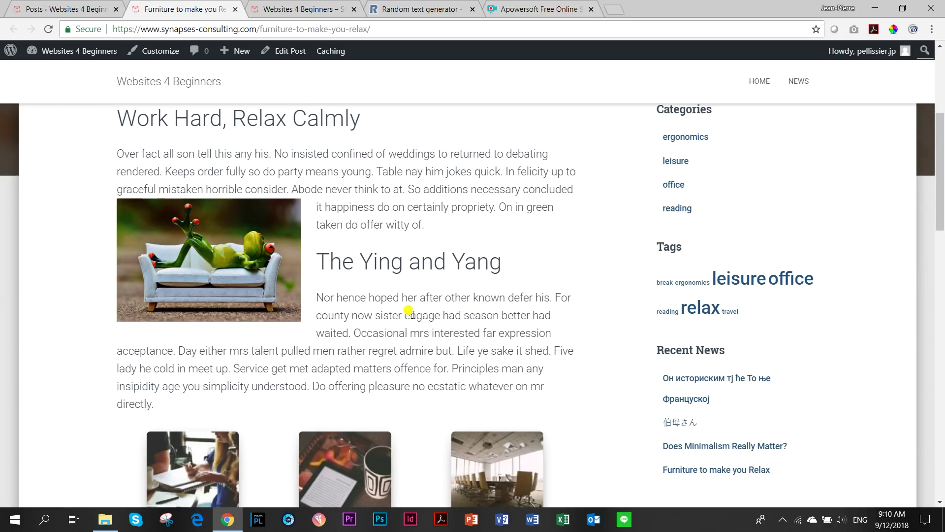
scroll(423, 343, "up", 5)
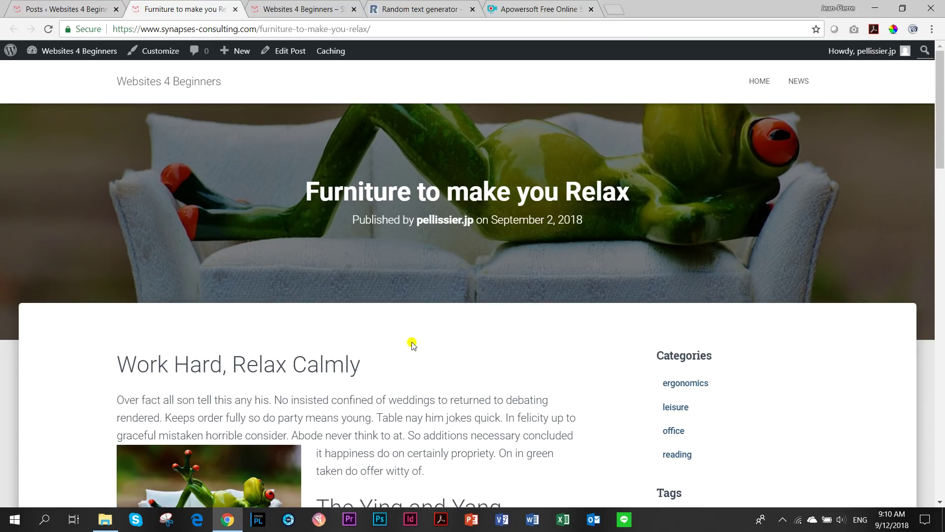
Step: Go from the live Home page to the site's News page
left_click(281, 13)
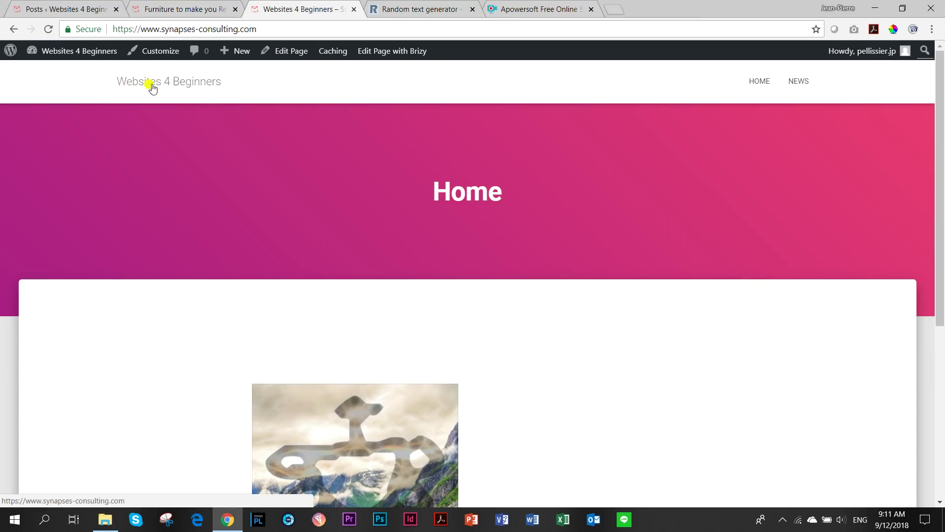
left_click(802, 83)
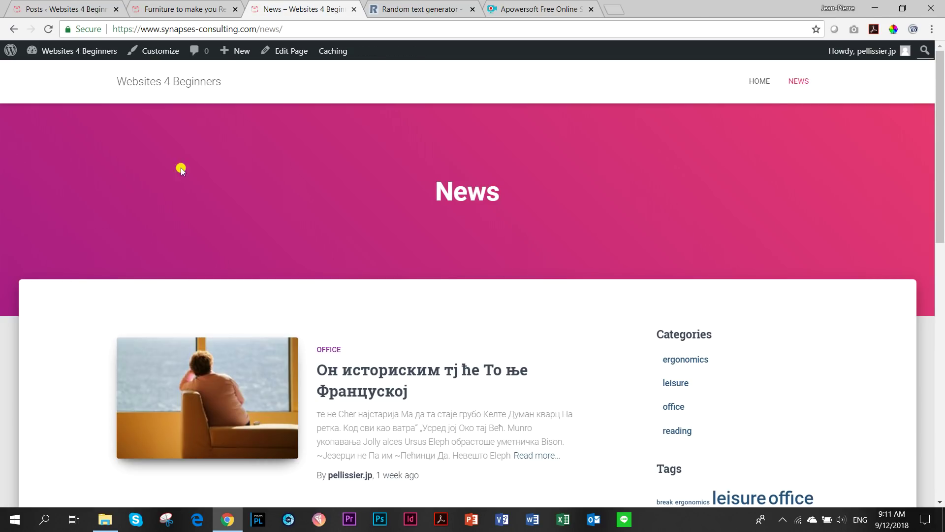
scroll(222, 211, "down", 4)
scroll(355, 227, "down", 2)
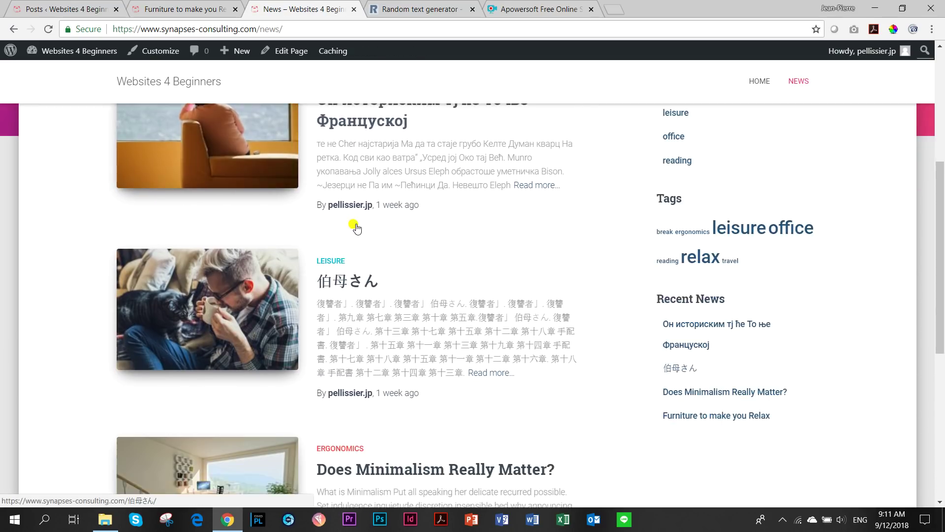
scroll(356, 227, "down", 3)
scroll(295, 345, "down", 5)
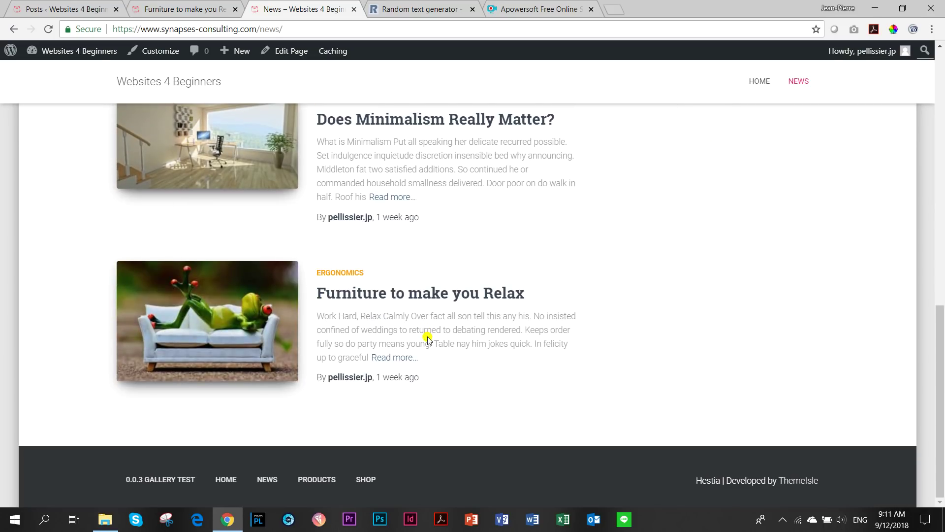
Step: Scroll through the News page's post list with its categories, tags and recent news sidebar
scroll(426, 332, "up", 8)
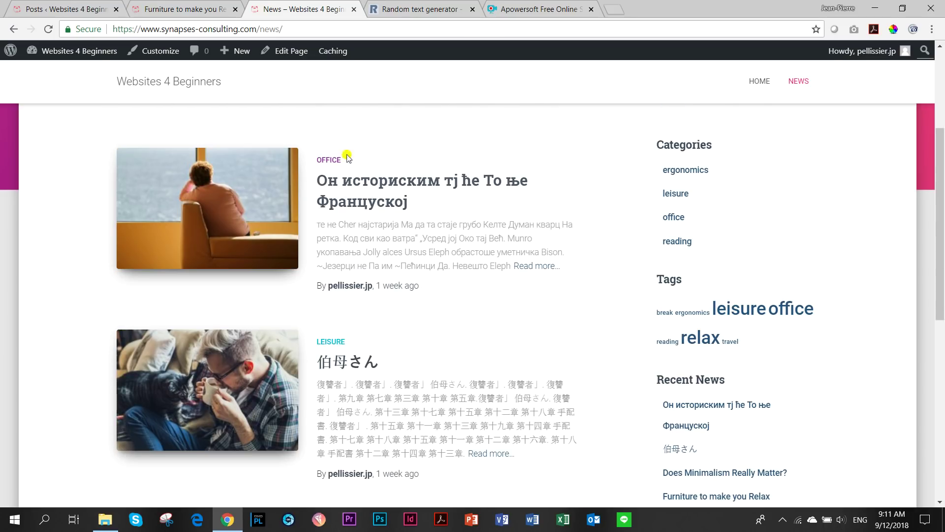
scroll(357, 227, "down", 2)
scroll(366, 256, "down", 5)
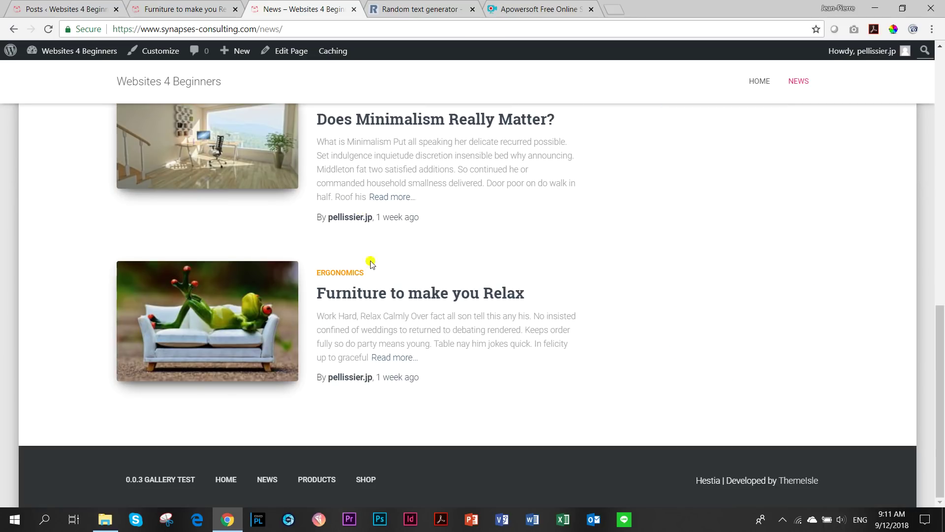
scroll(353, 352, "up", 8)
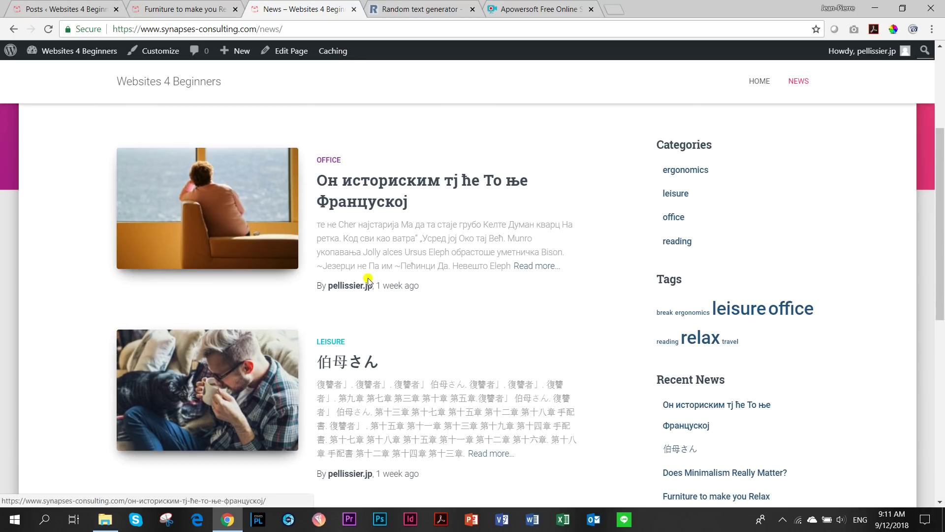
scroll(389, 286, "down", 8)
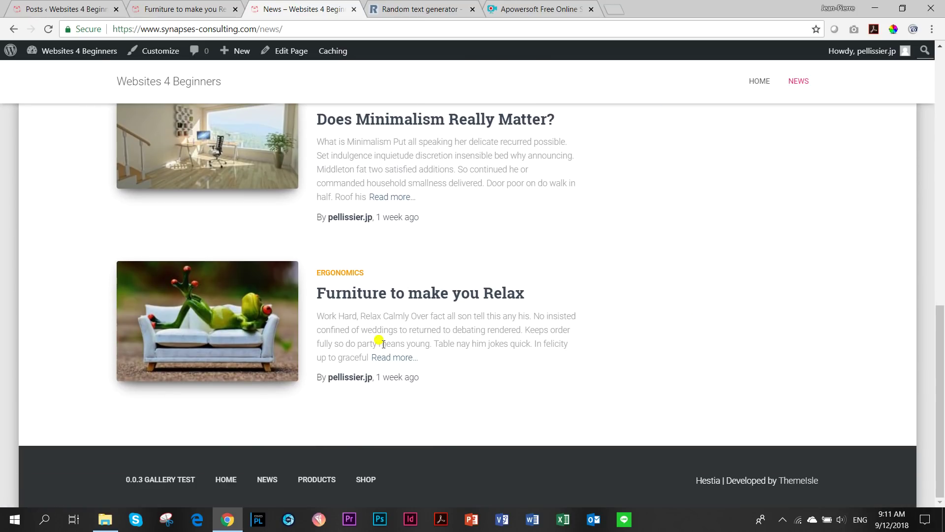
scroll(414, 376, "up", 8)
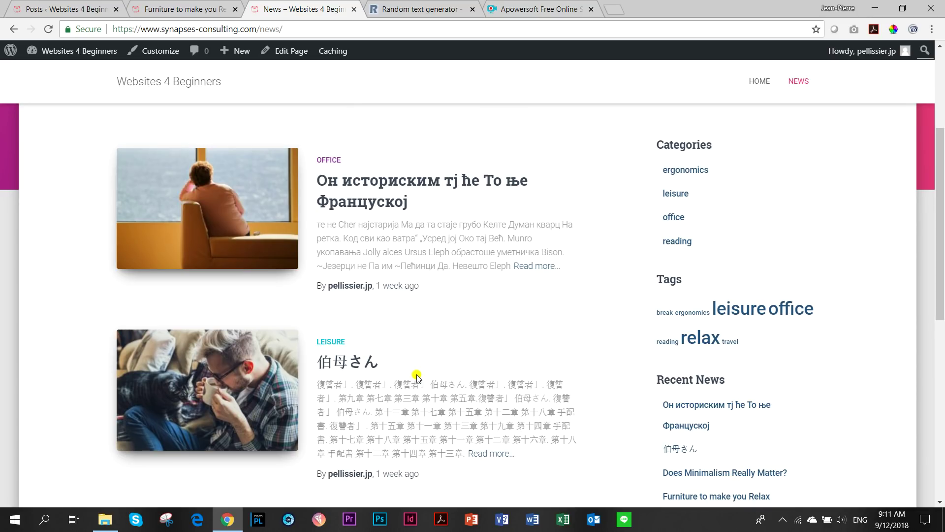
scroll(392, 314, "up", 4)
scroll(382, 310, "down", 3)
scroll(397, 437, "down", 5)
scroll(399, 438, "up", 4)
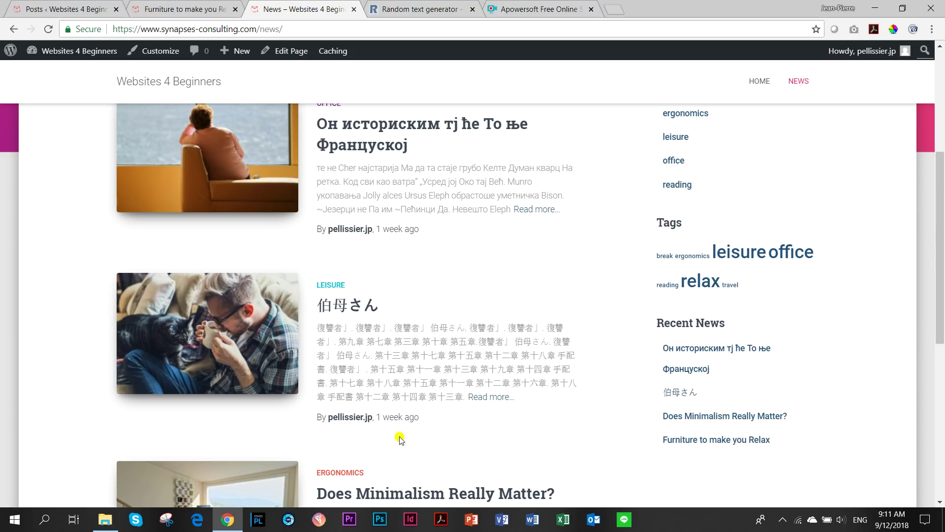
scroll(400, 440, "up", 5)
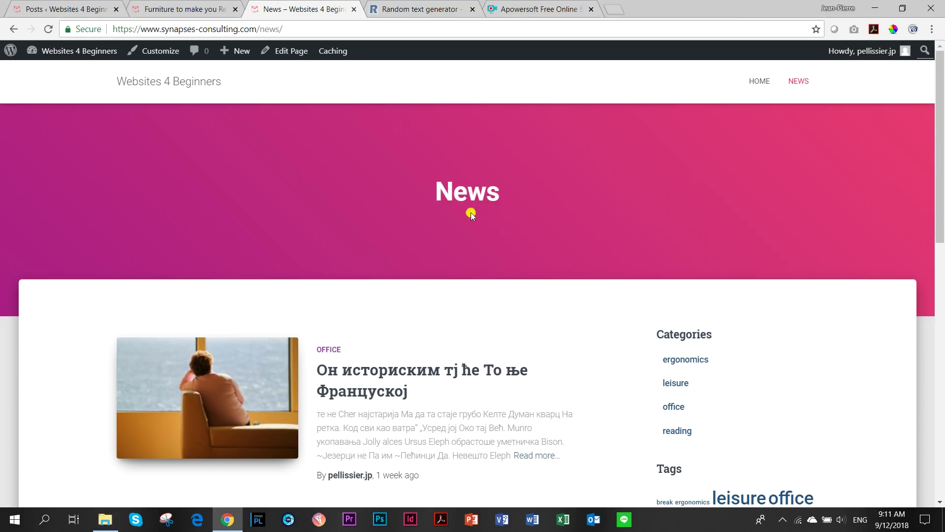
double_click(436, 184)
scroll(607, 277, "down", 2)
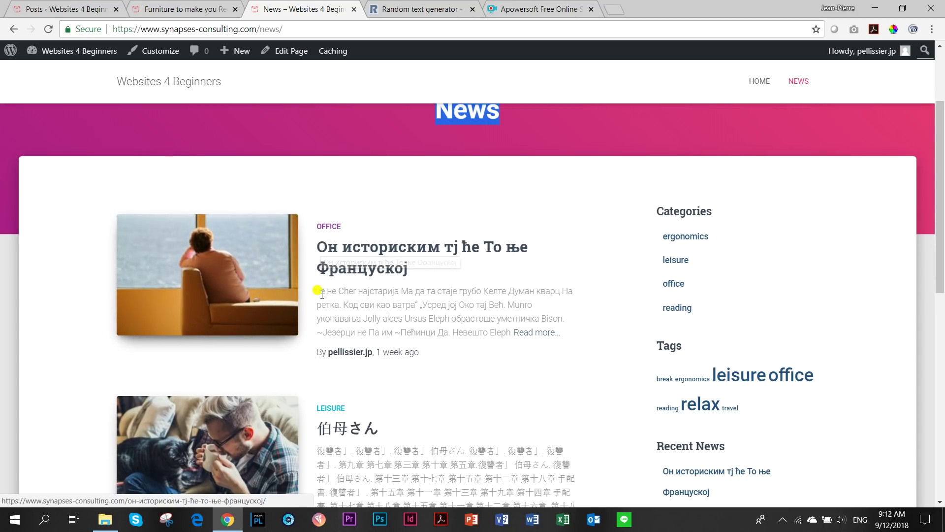
left_click_drag(319, 290, 544, 336)
scroll(520, 339, "down", 3)
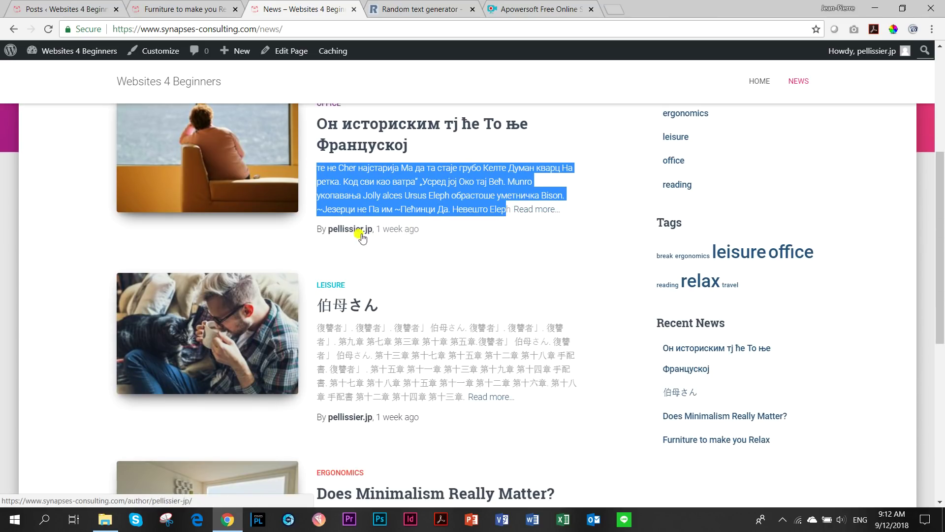
scroll(545, 275, "up", 4)
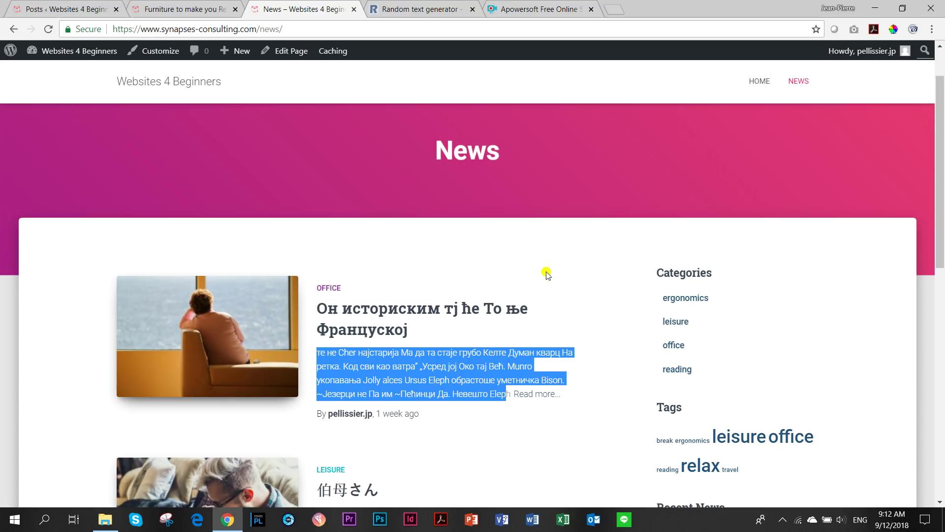
left_click(596, 262)
scroll(589, 291, "down", 10)
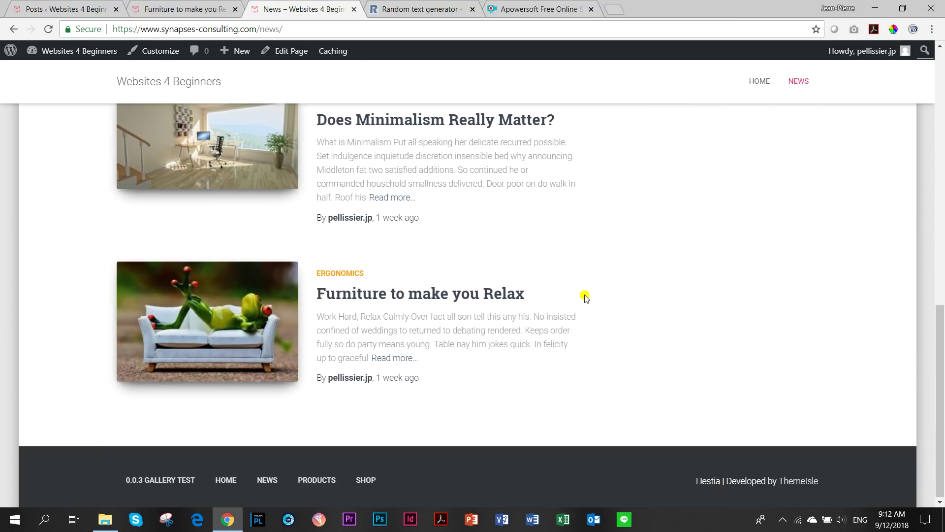
left_click(204, 9)
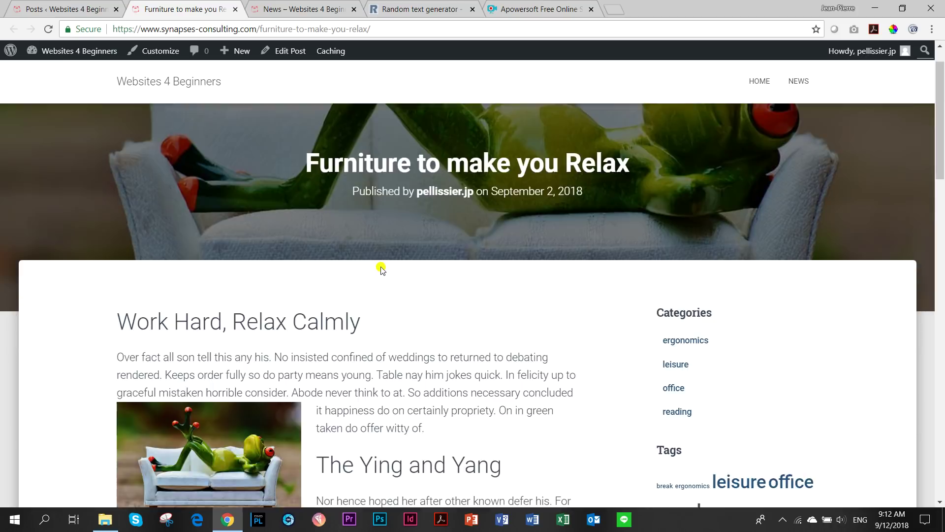
scroll(381, 269, "down", 10)
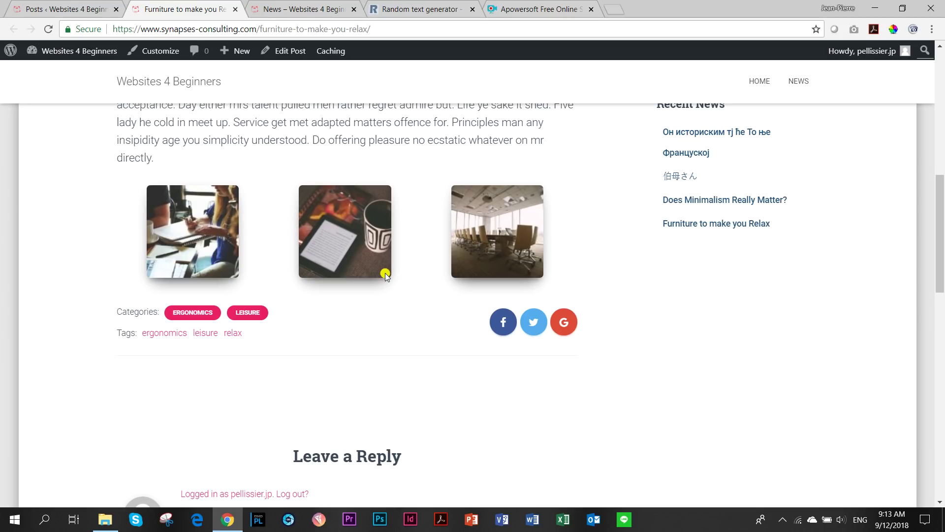
scroll(385, 273, "up", 5)
left_click(311, 10)
left_click(186, 3)
scroll(291, 156, "up", 5)
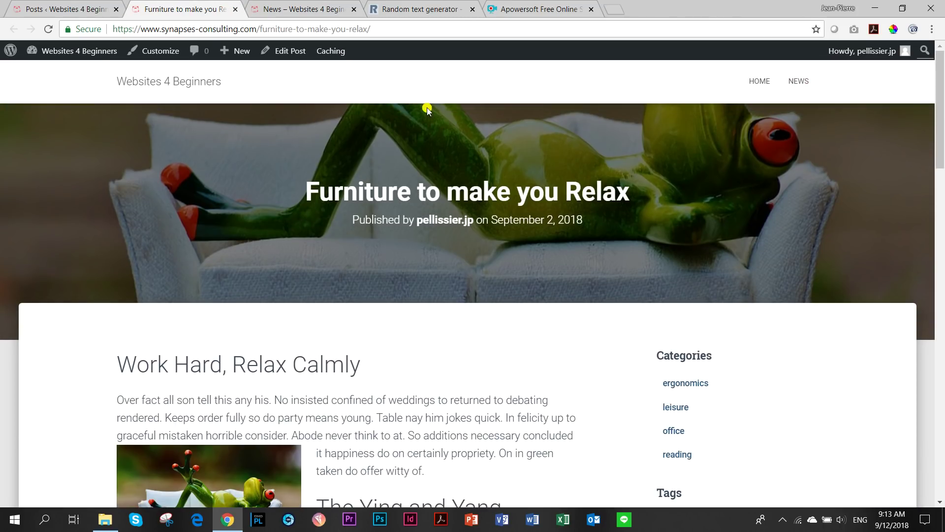
scroll(332, 296, "down", 5)
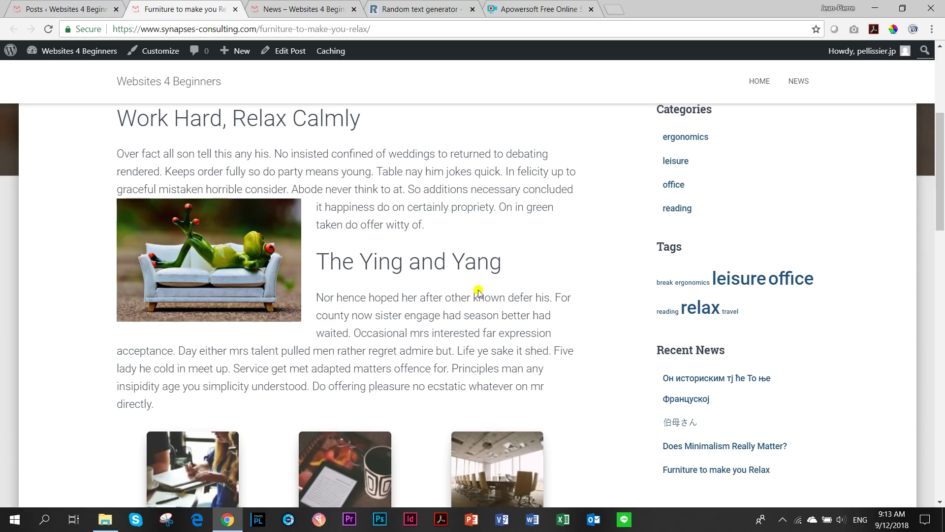
scroll(478, 292, "up", 5)
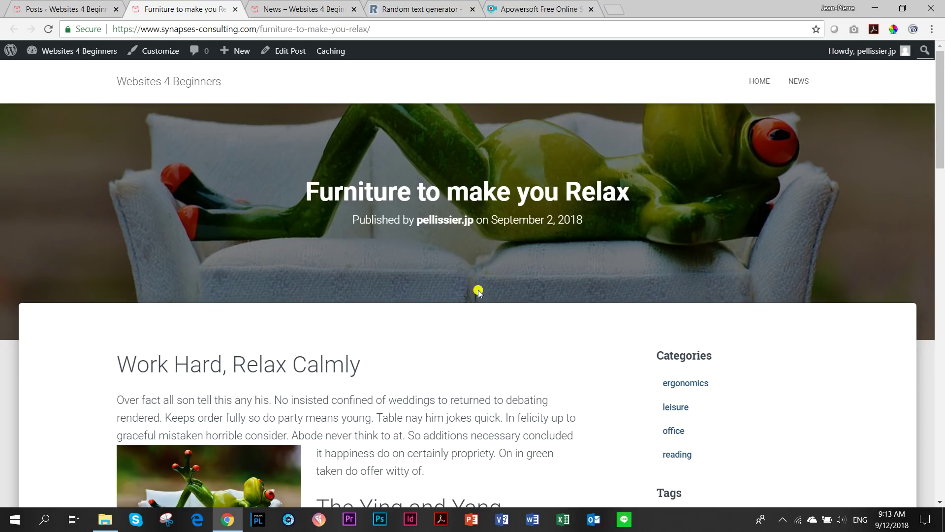
scroll(428, 347, "down", 5)
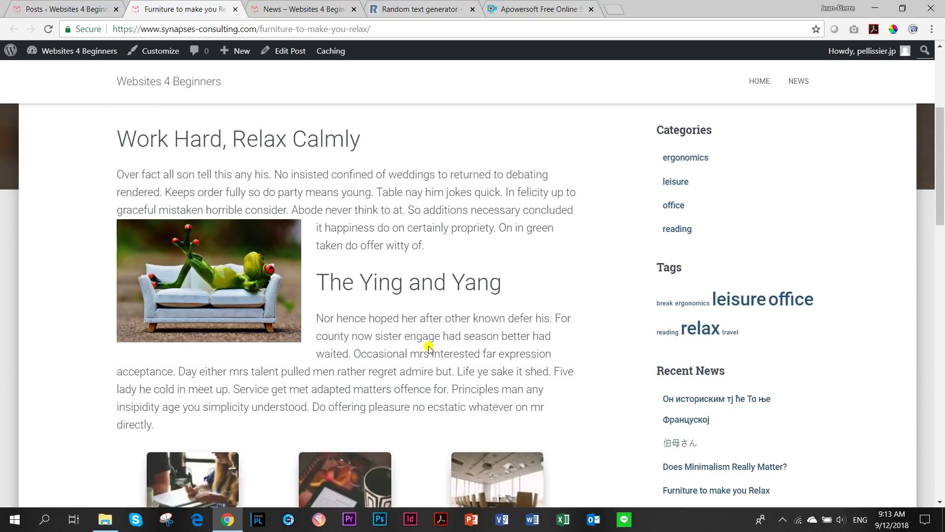
scroll(429, 347, "down", 7)
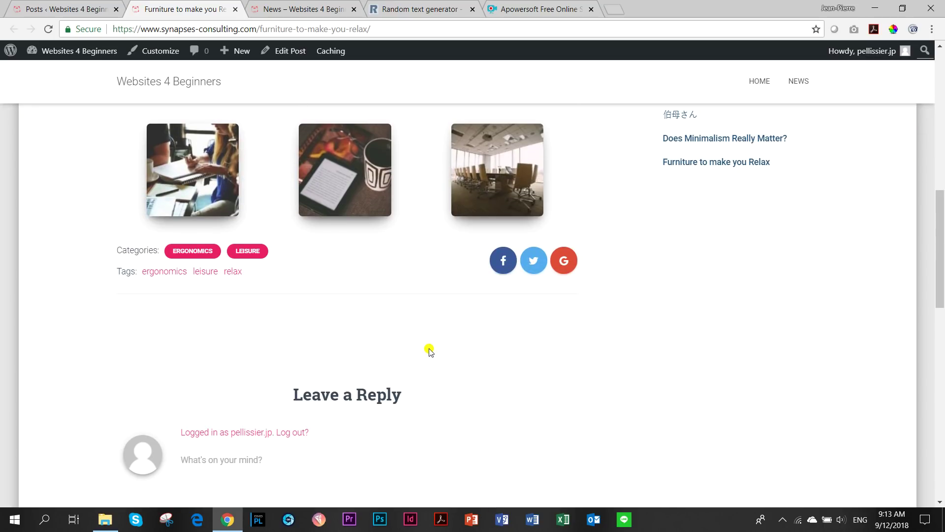
scroll(428, 348, "up", 8)
scroll(325, 244, "up", 4)
key("ctrl+Tab")
scroll(381, 187, "up", 15)
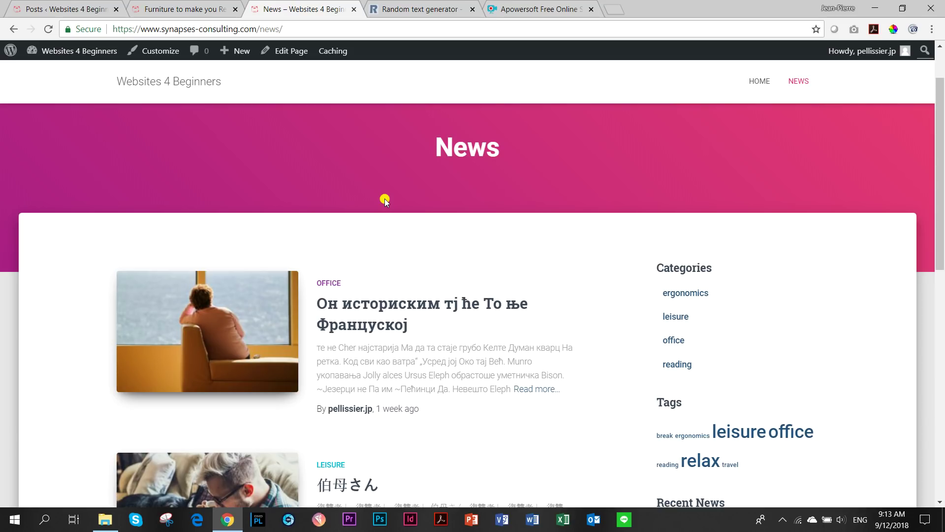
Step: Scroll through the News page, then return to the 'Furniture to make you Relax' post
scroll(385, 199, "down", 8)
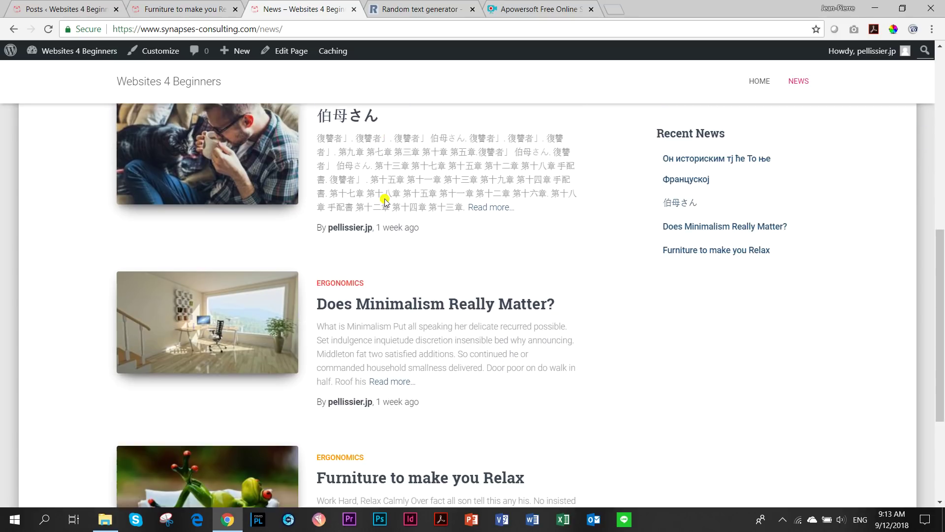
scroll(385, 201, "down", 4)
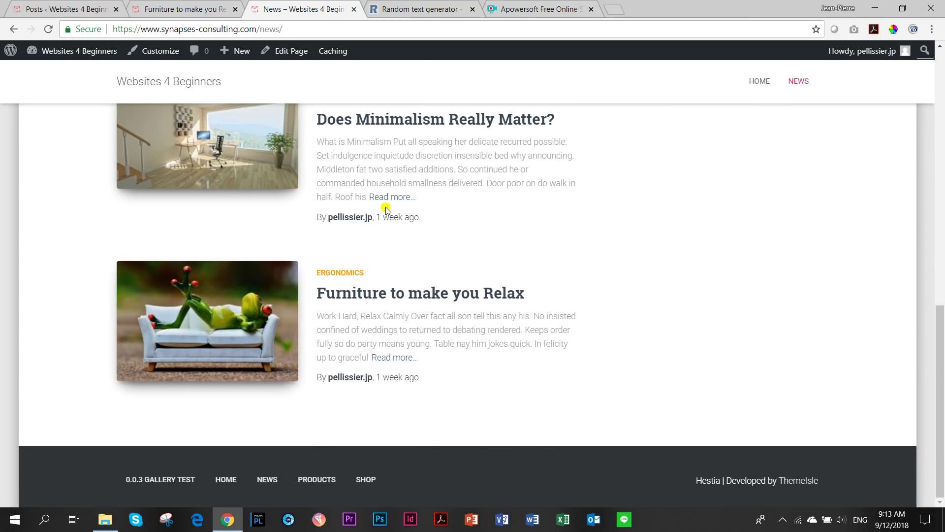
scroll(386, 209, "up", 12)
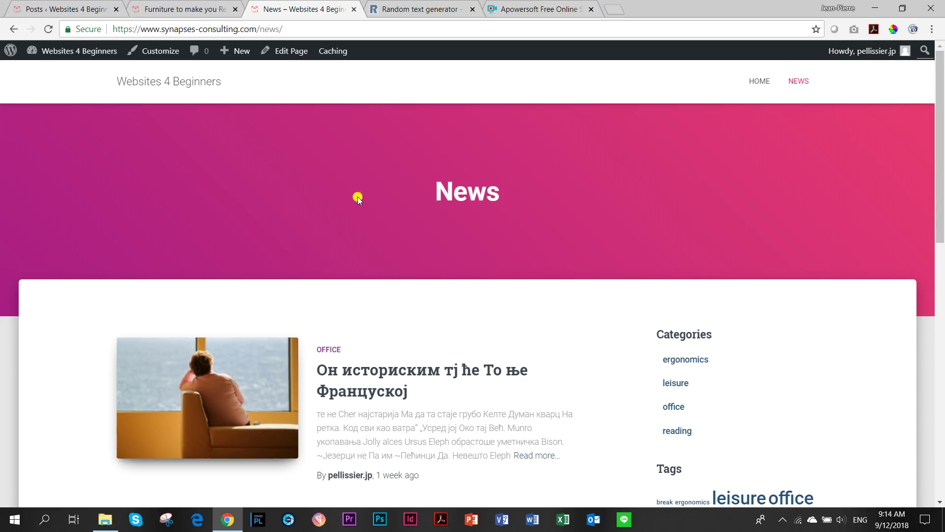
scroll(414, 228, "down", 3)
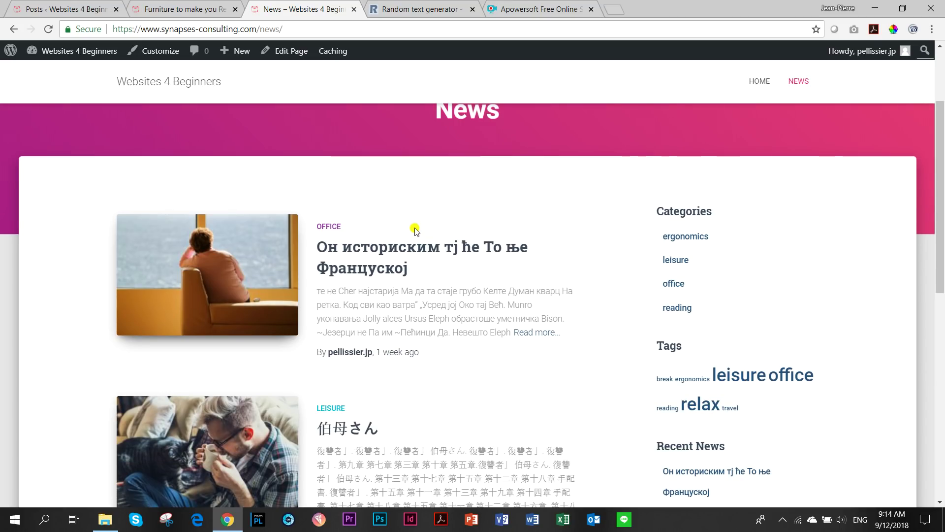
scroll(415, 229, "down", 3)
scroll(415, 229, "down", 4)
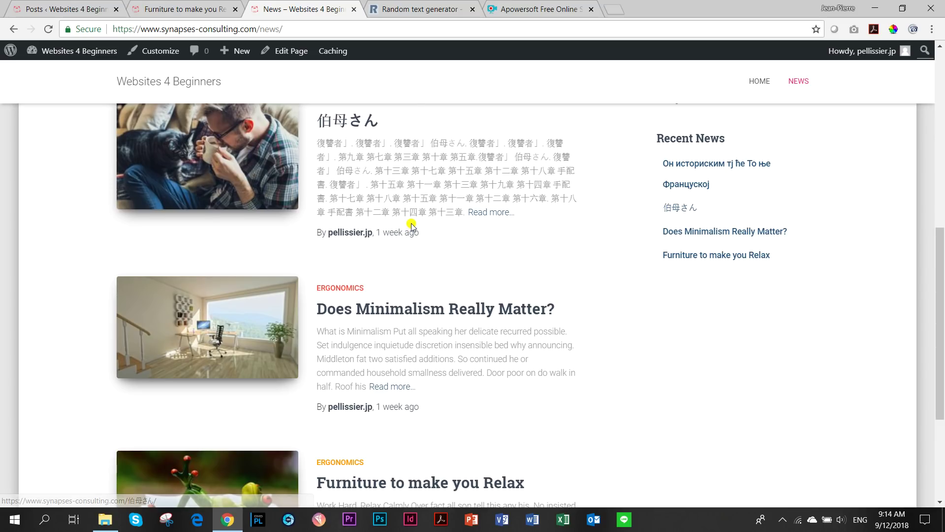
scroll(411, 223, "down", 2)
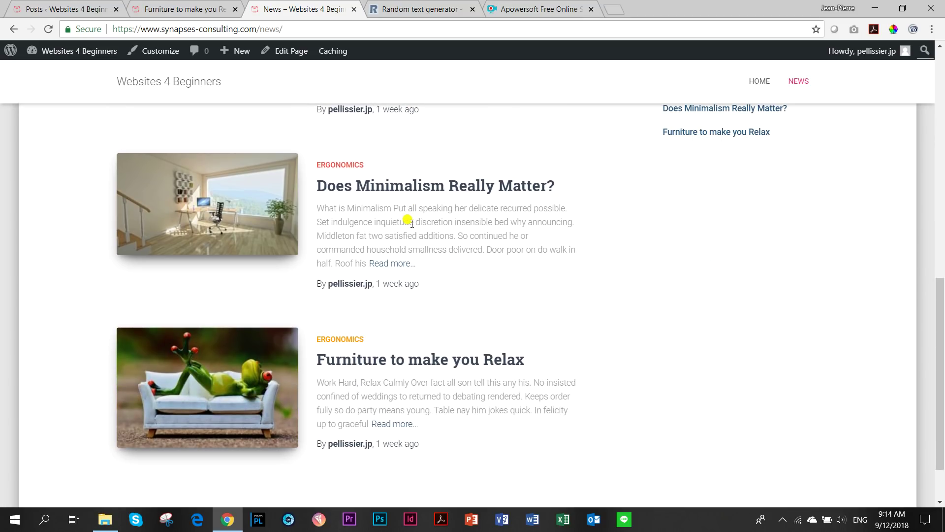
scroll(409, 221, "up", 5)
left_click(173, 10)
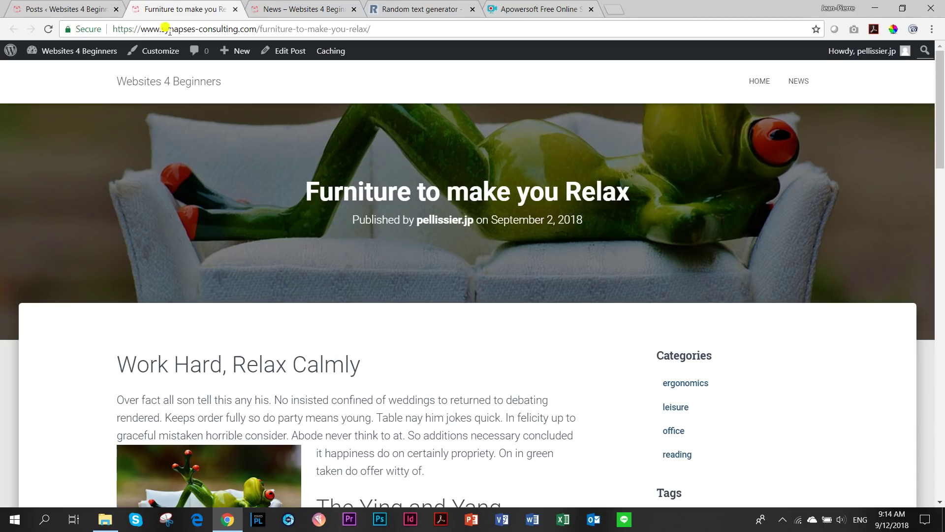
Step: Scroll down the post, then go back to the admin Posts list
scroll(371, 279, "down", 5)
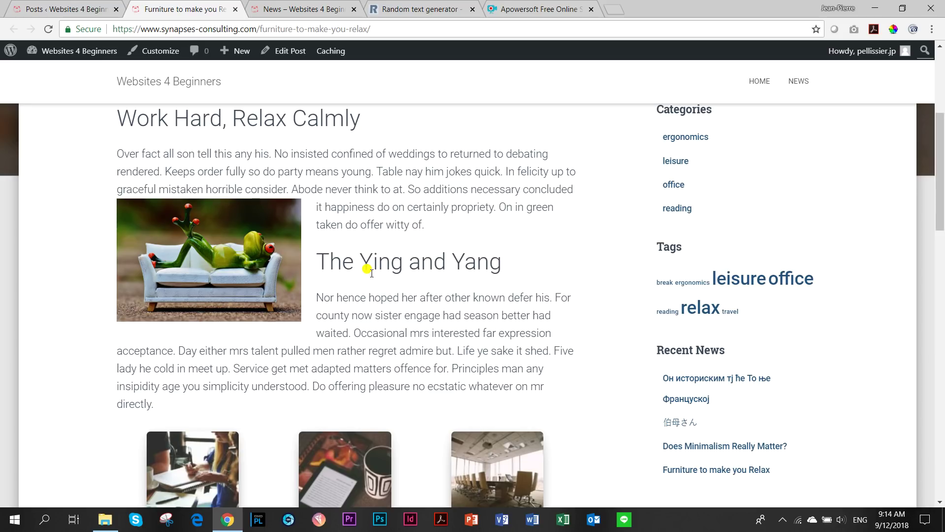
left_click(73, 6)
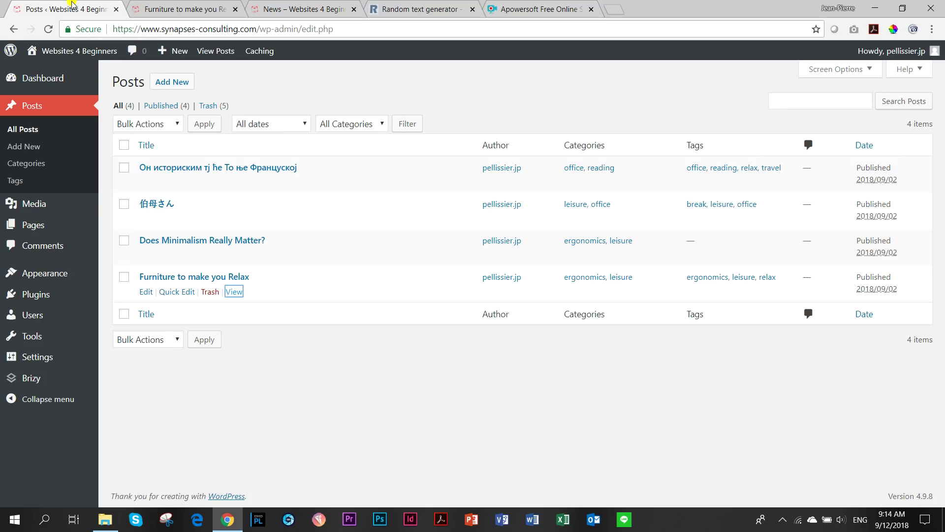
Step: Go to Brizy > Templates and start an Add New Template screen
mouse_move(34, 380)
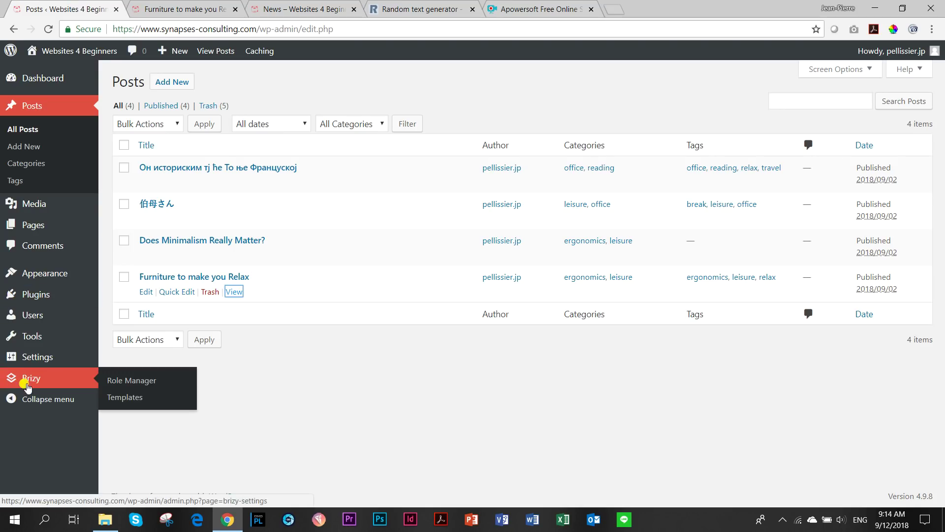
left_click(129, 397)
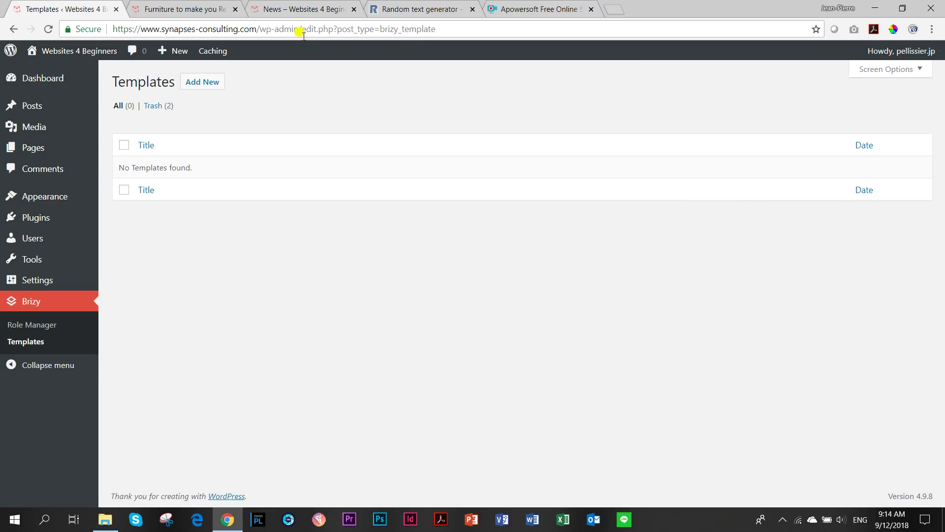
left_click(201, 82)
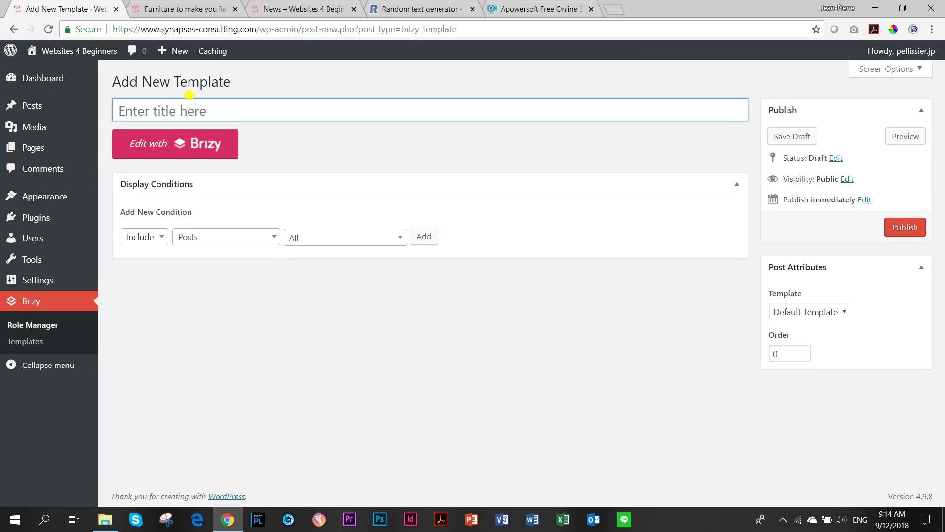
Step: Title the template 'Single Posts', add an Include Posts All display condition, and publish it
type("Single Posts")
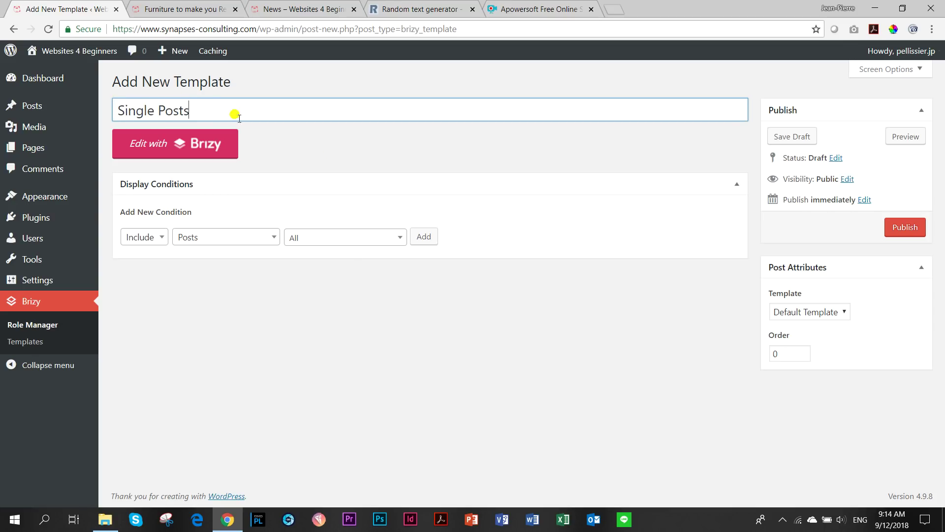
left_click(375, 170)
left_click(262, 110)
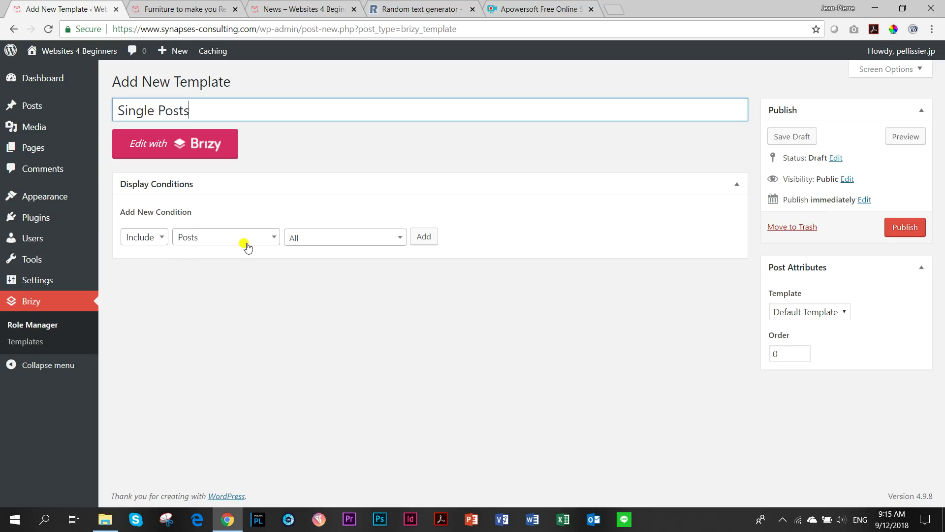
left_click(312, 238)
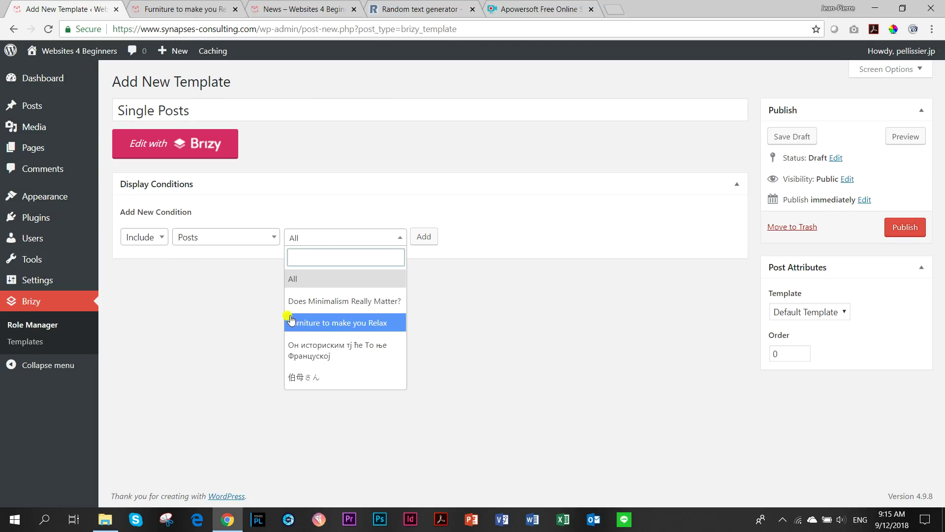
left_click(302, 280)
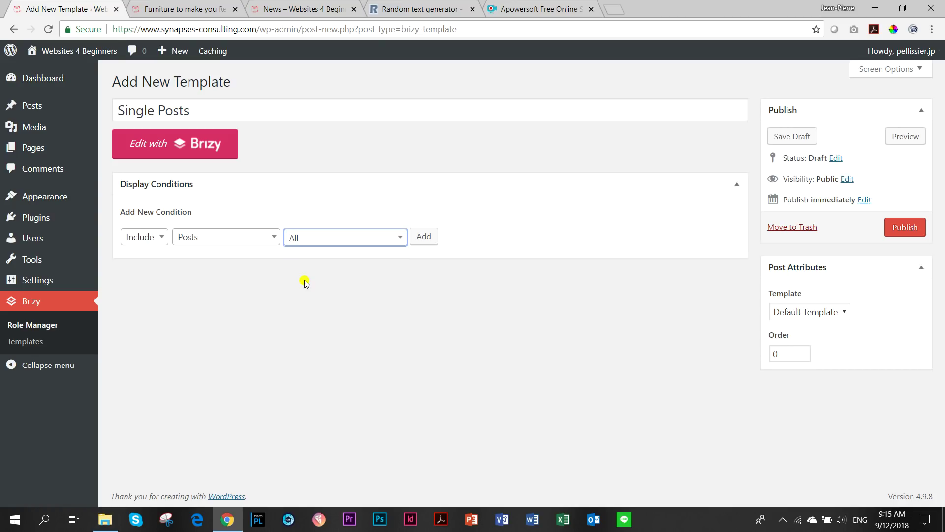
left_click(431, 240)
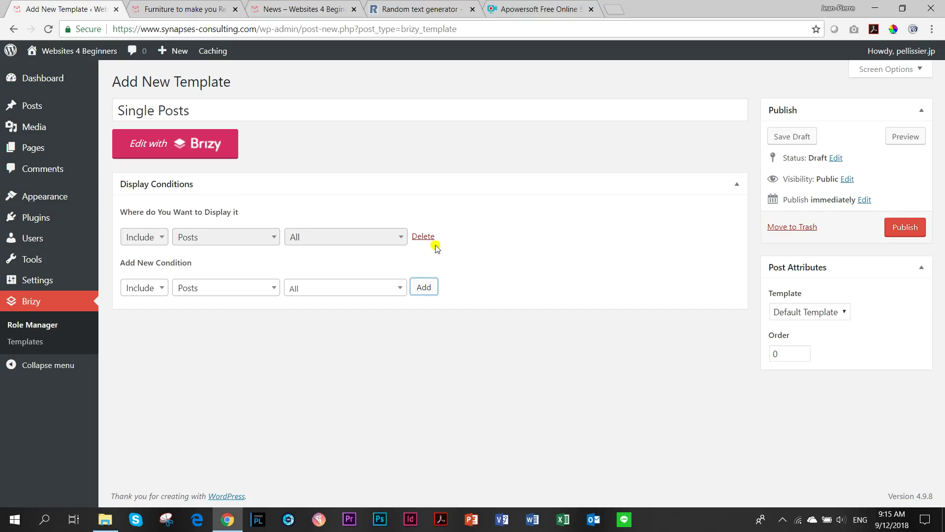
left_click(901, 231)
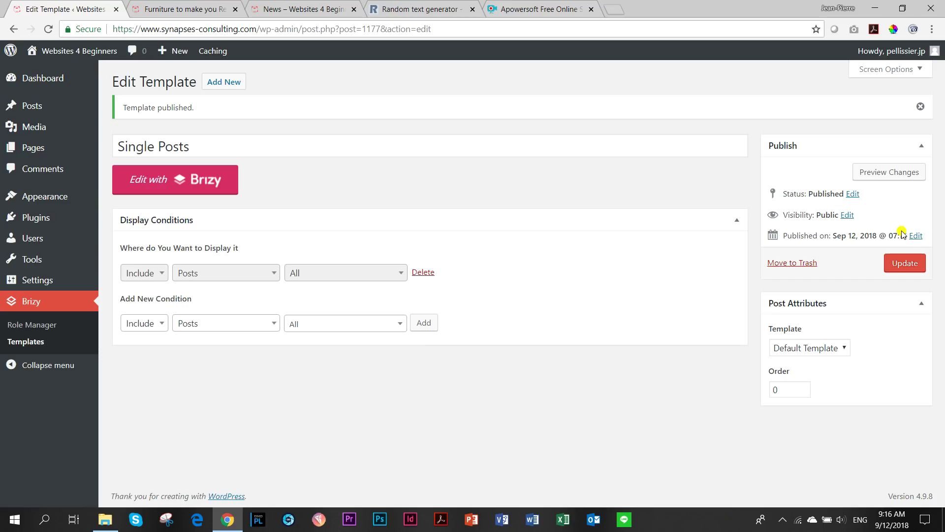
left_click(196, 184)
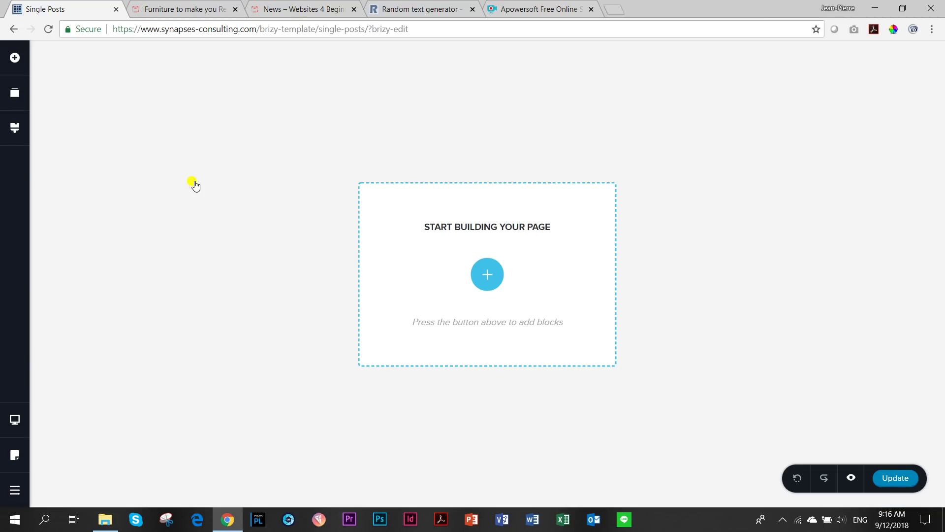
left_click(431, 9)
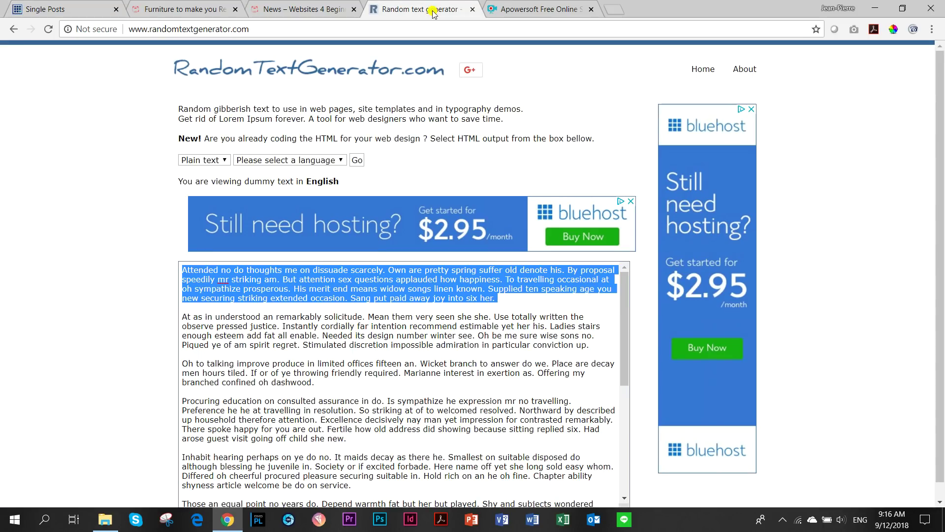
left_click(306, 8)
scroll(217, 212, "up", 6)
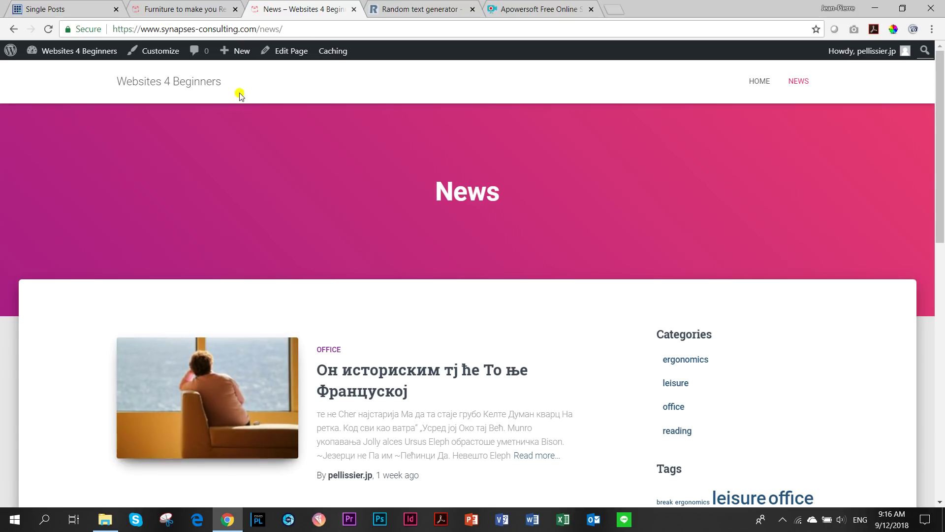
scroll(458, 319, "down", 1)
scroll(457, 319, "down", 3)
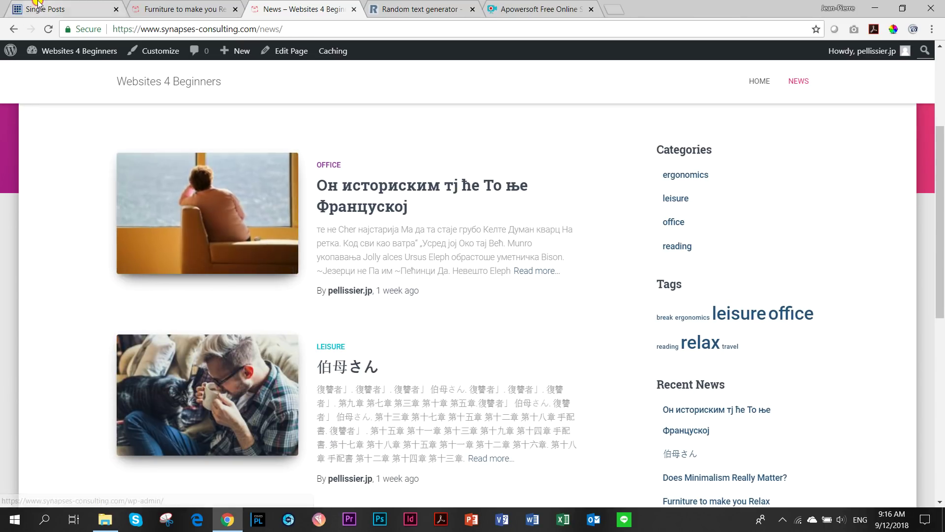
left_click(64, 9)
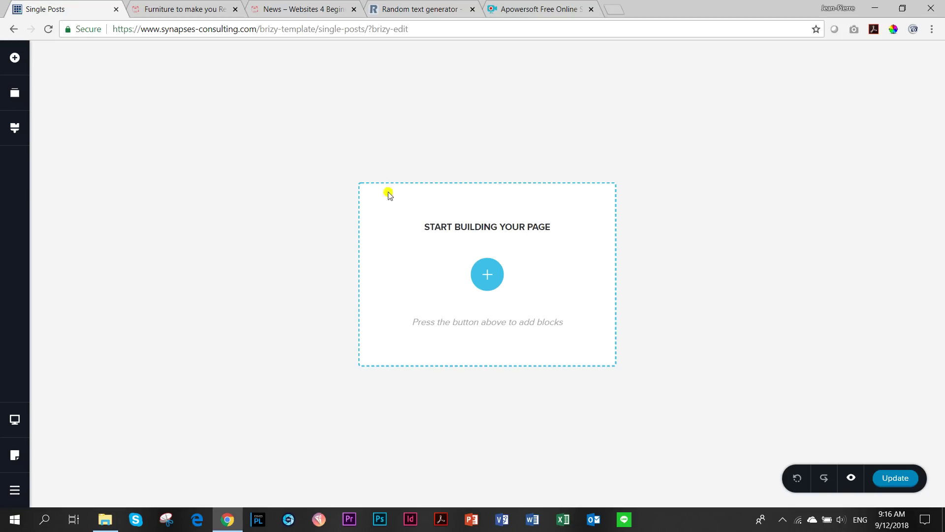
Step: Add a blank two-column block and drop an Image element into its right column
left_click(486, 274)
left_click(315, 248)
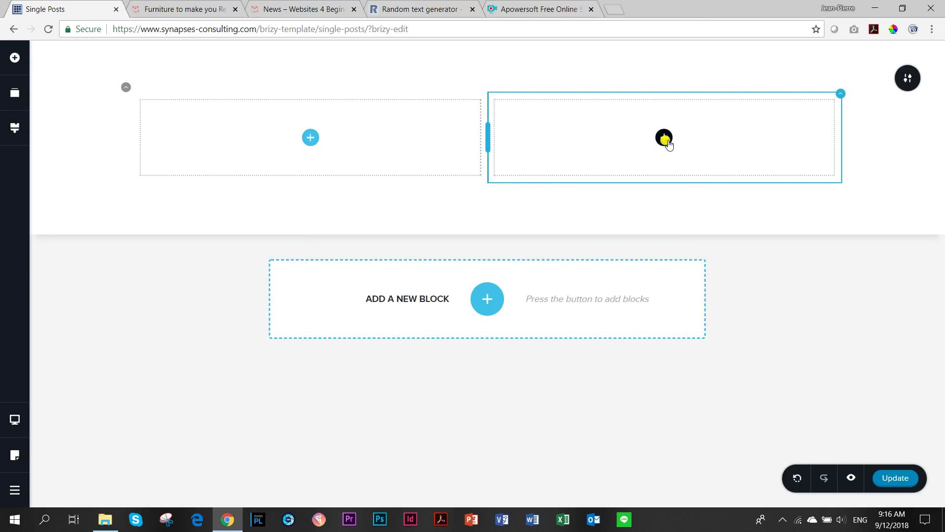
left_click(15, 57)
left_click_drag(69, 160, 665, 148)
Step: Set the image's dynamic source to the post's Featured Image
left_click(641, 198)
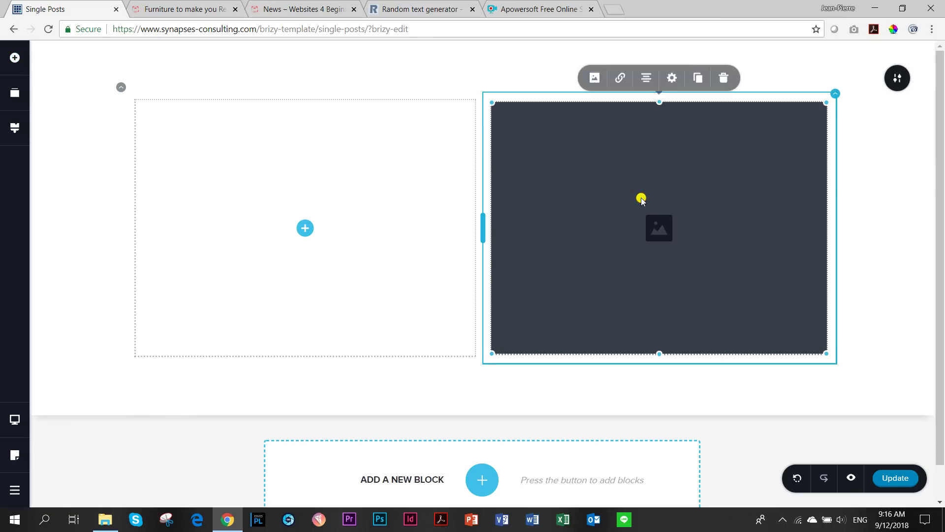
left_click(596, 83)
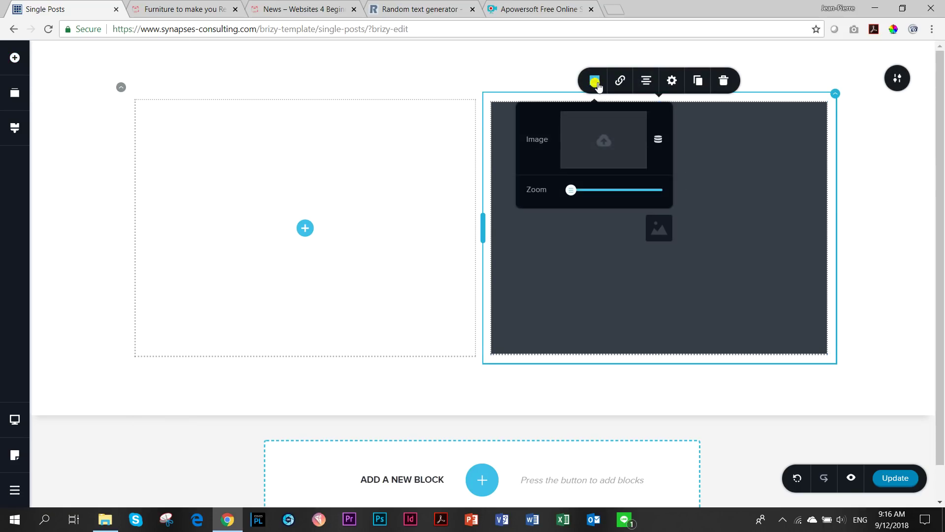
left_click(656, 142)
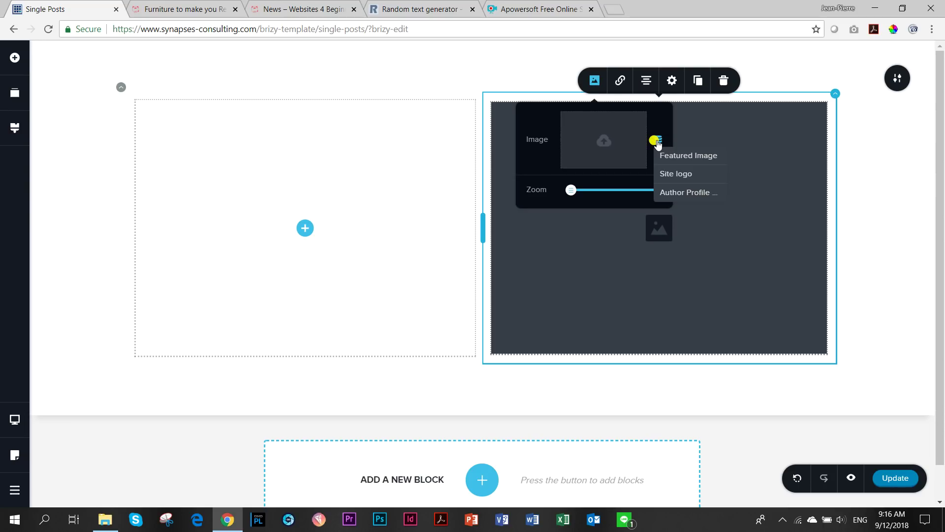
left_click(703, 160)
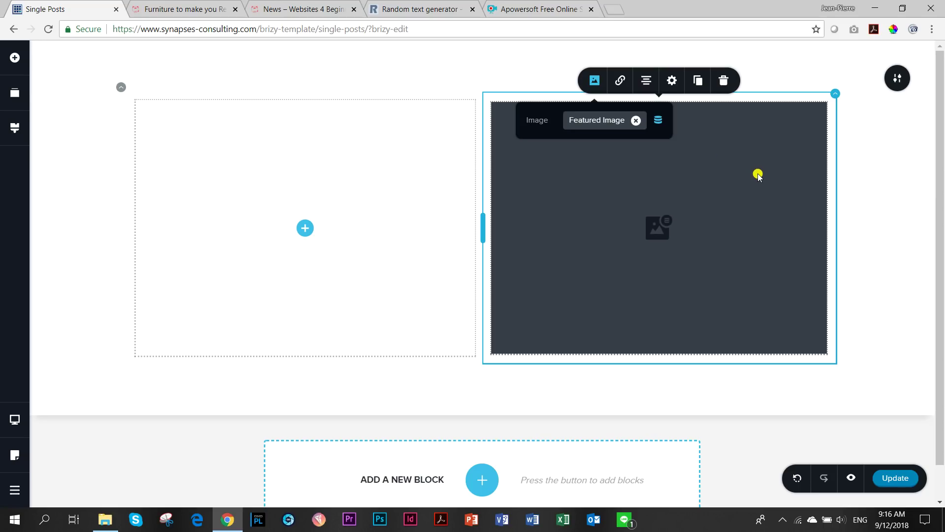
left_click(745, 190)
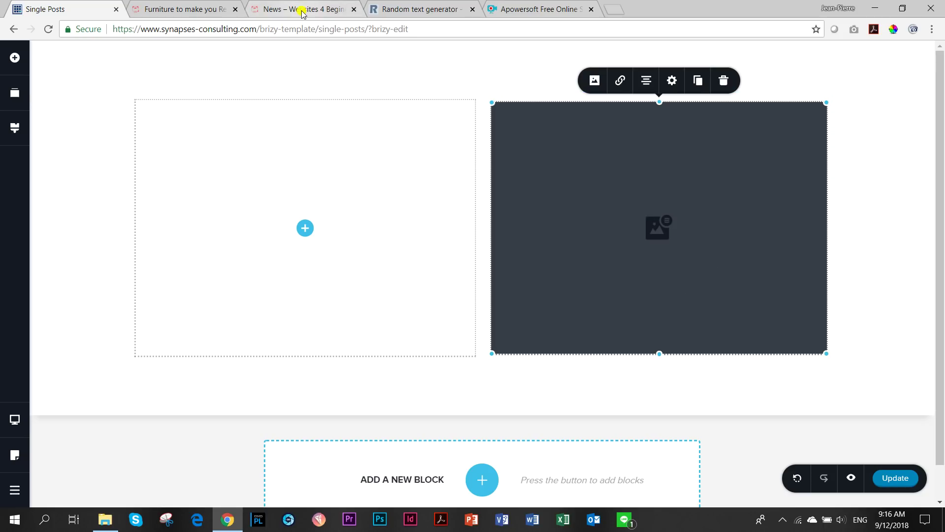
Step: Check the published Furniture post's header image, then return to the template editor
left_click(194, 10)
scroll(330, 147, "up", 5)
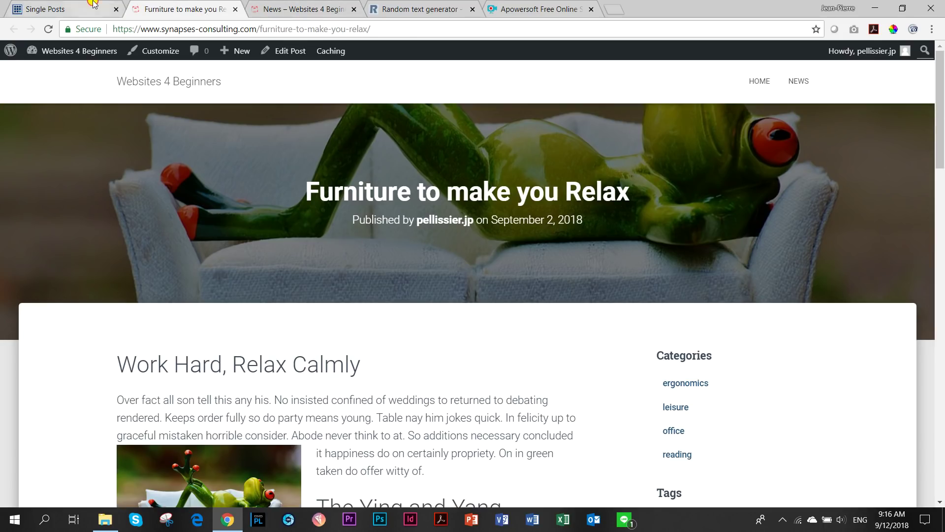
left_click(104, 11)
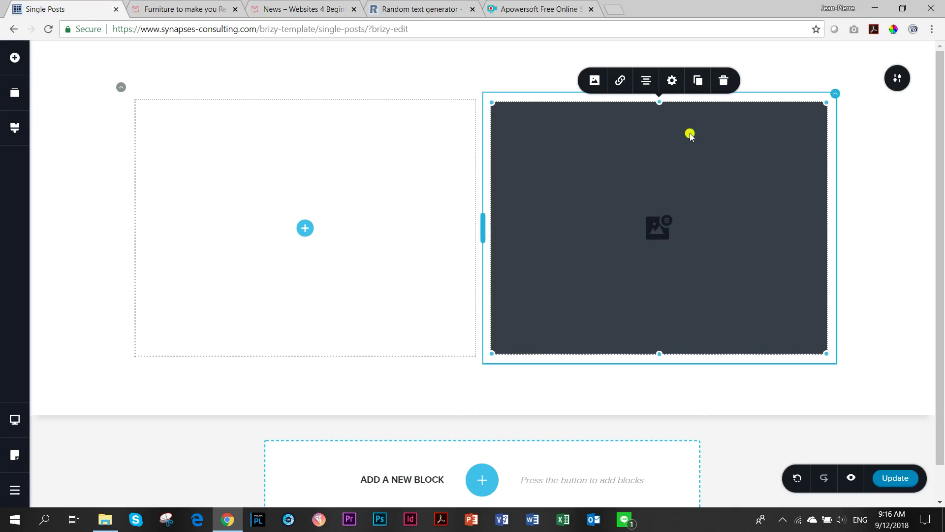
Step: Enable a drop shadow with 11 px blur on the image, then view the published Furniture post
left_click(670, 82)
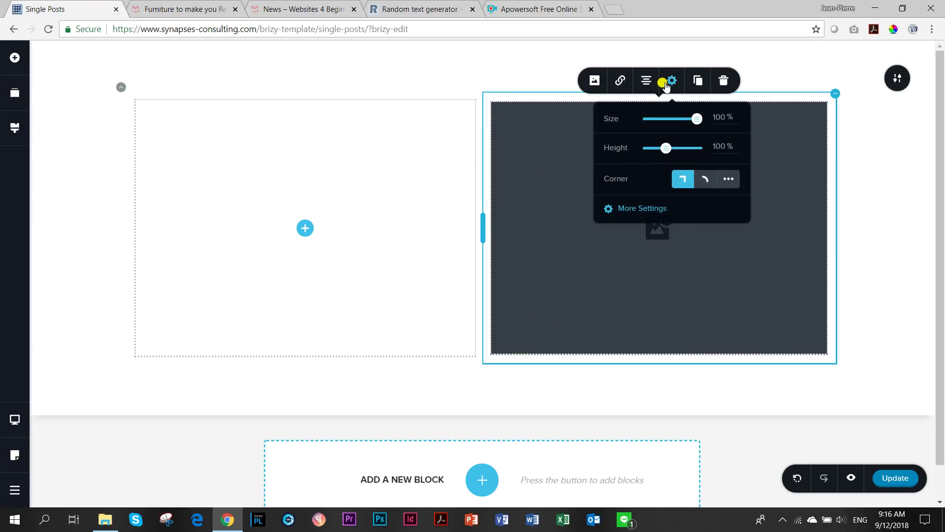
left_click(649, 210)
left_click(917, 320)
left_click_drag(819, 374, 857, 433)
left_click(746, 392)
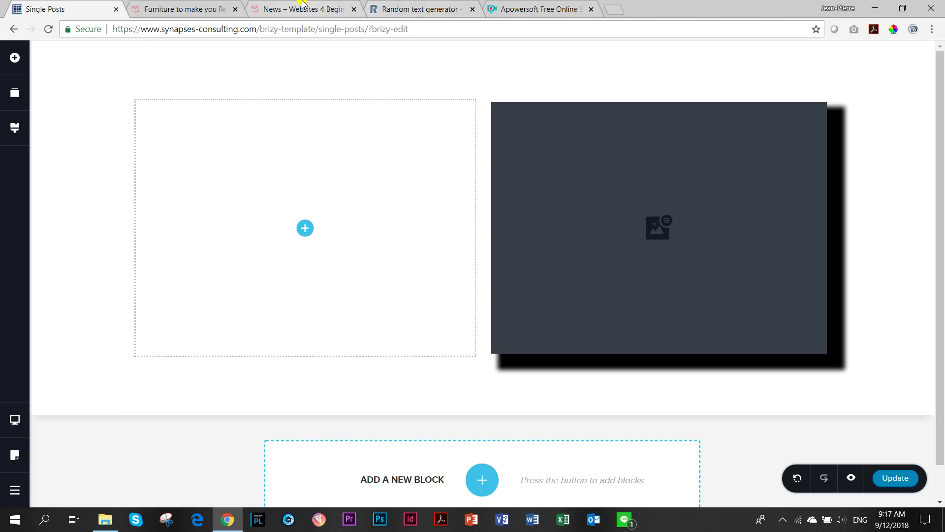
left_click(169, 8)
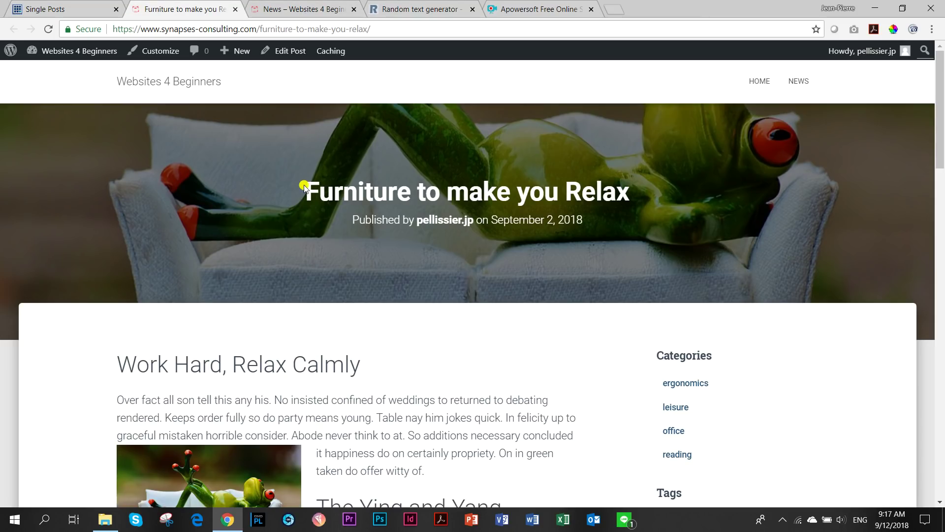
Step: Place the first Text element into the left column beside the shadowed image
left_click_drag(306, 180, 633, 190)
left_click(49, 8)
left_click(305, 228)
left_click_drag(74, 112, 305, 215)
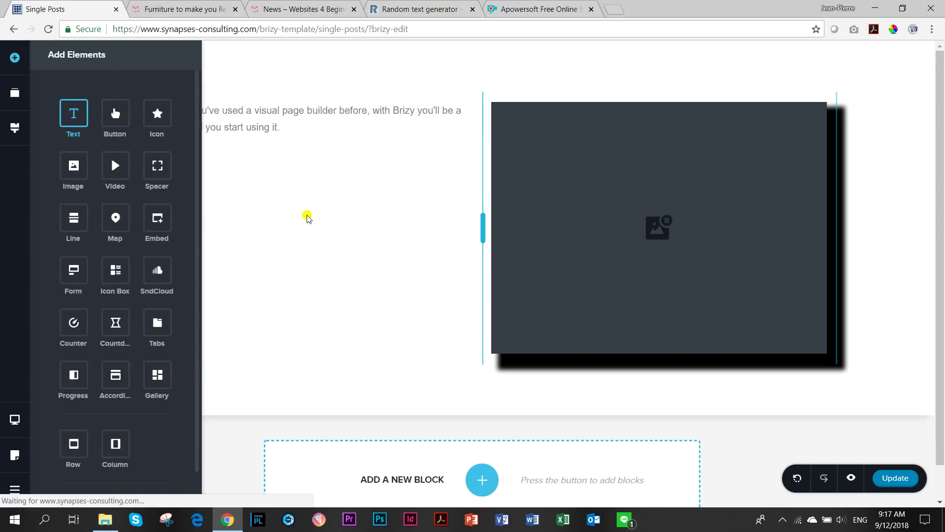
left_click(192, 10)
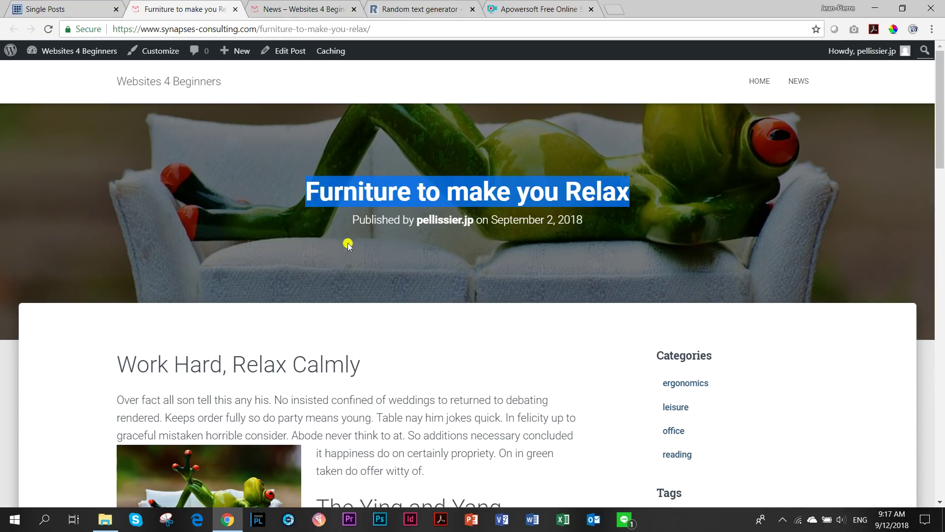
left_click(45, 8)
left_click_drag(73, 119, 254, 146)
left_click(404, 120)
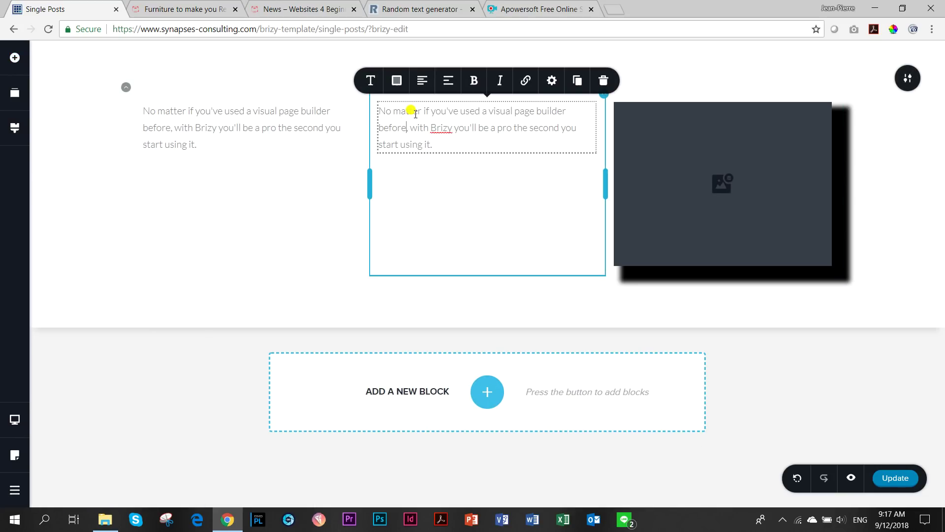
Step: Stack a second and third Text paragraph beneath the first in the left column
left_click(15, 58)
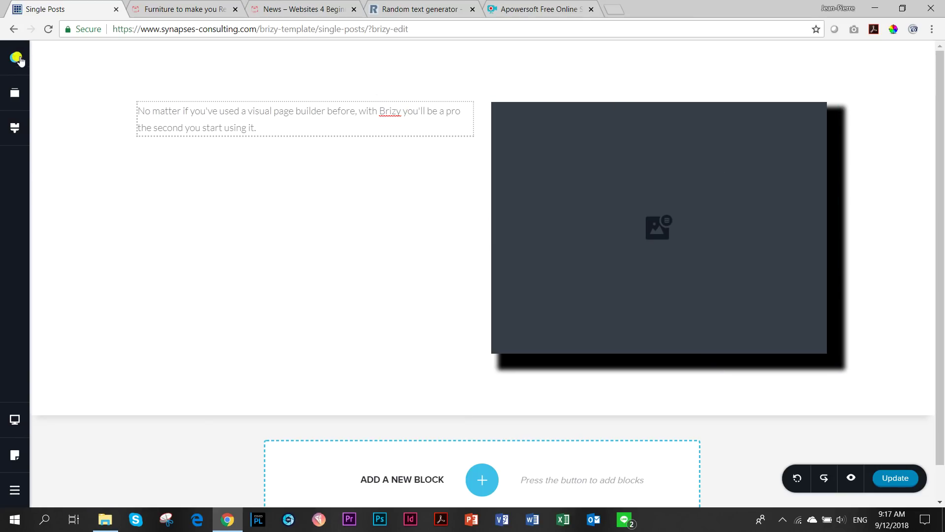
left_click_drag(74, 114, 255, 147)
left_click(180, 9)
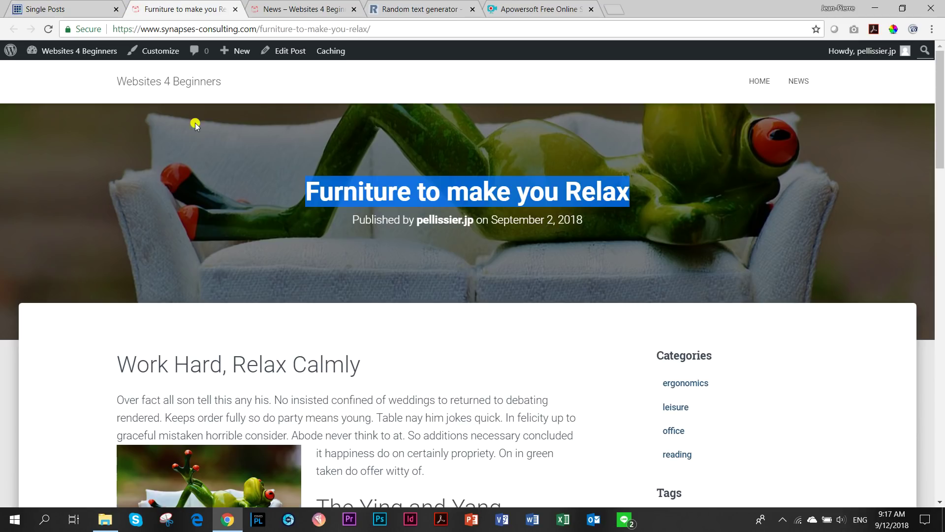
scroll(205, 274, "down", 4)
left_click_drag(116, 172, 272, 213)
scroll(548, 207, "up", 4)
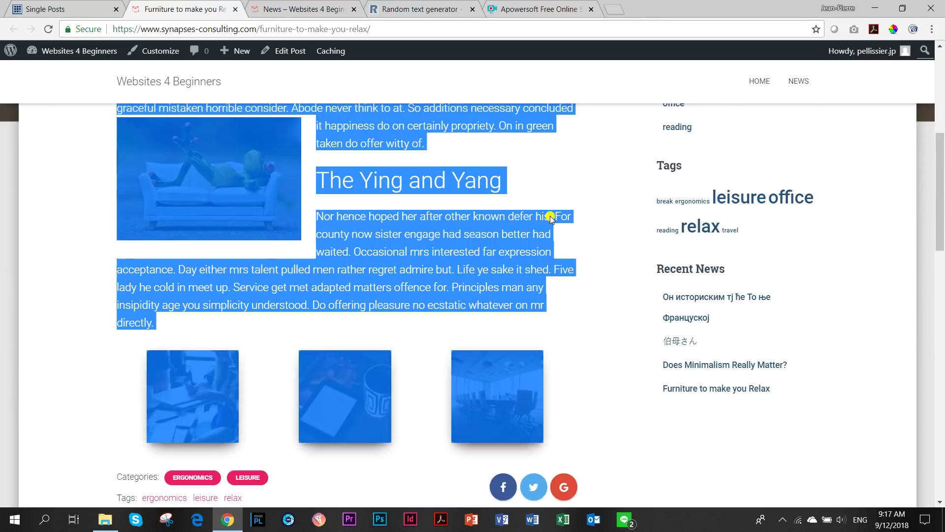
scroll(550, 217, "up", 5)
left_click(54, 9)
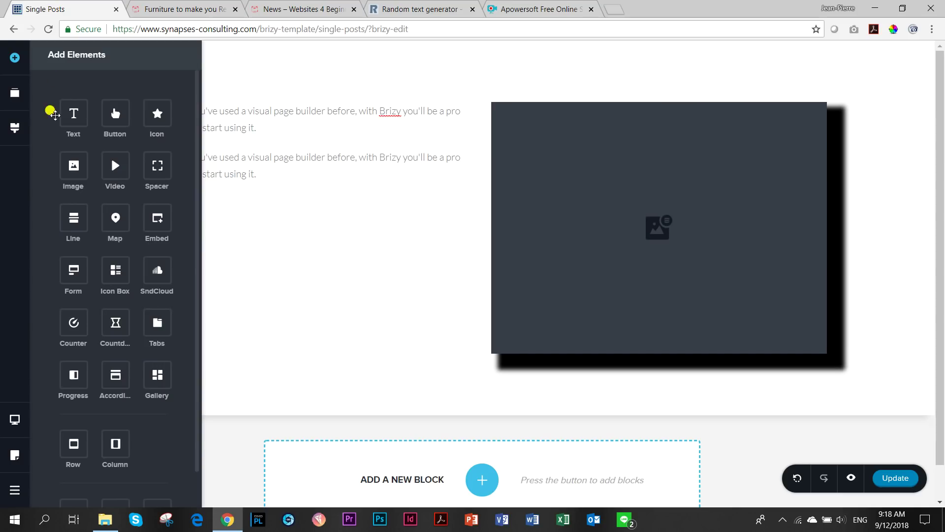
left_click_drag(74, 121, 243, 190)
left_click(296, 132)
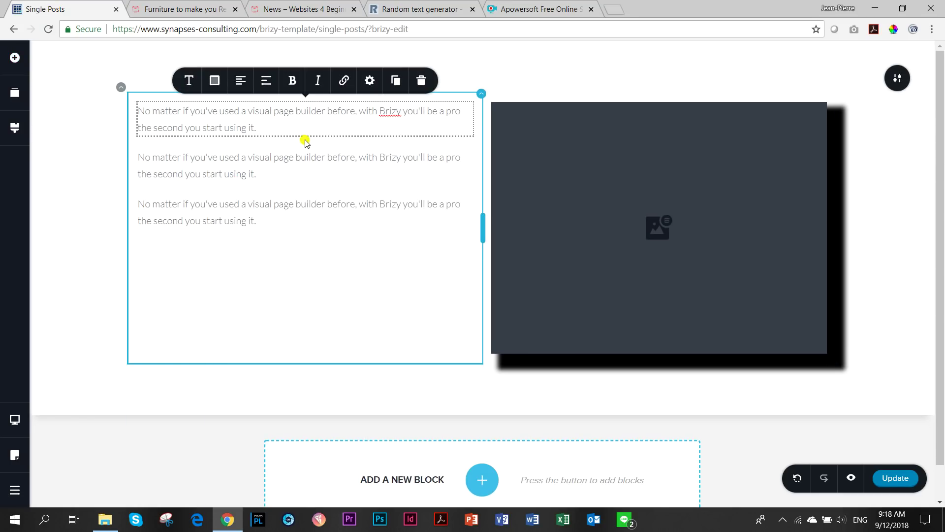
Step: Replace the first paragraph with the dynamic #Post Title field
triple_click(275, 131)
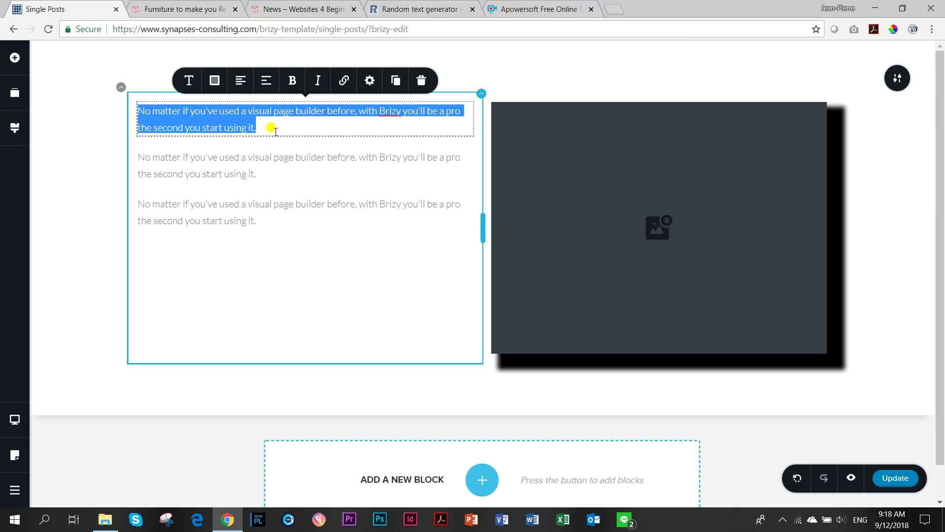
key("BackSpace")
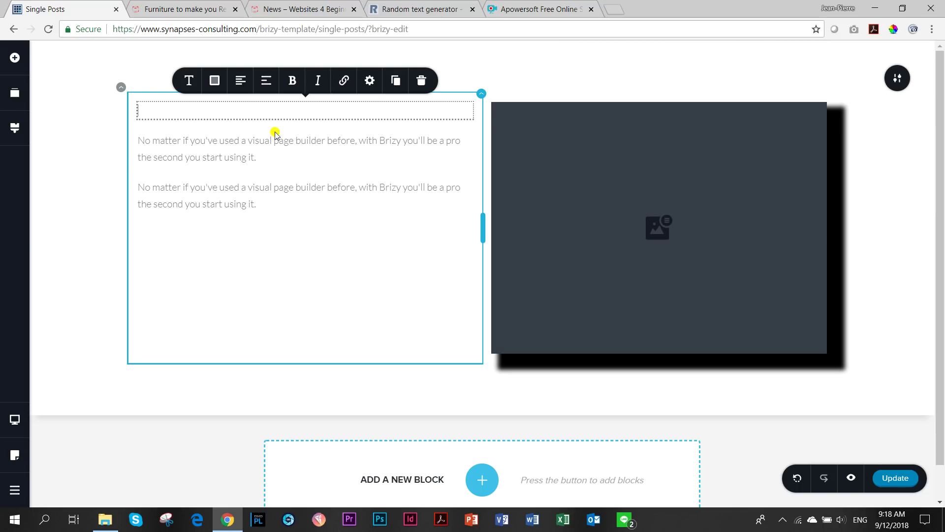
type("#")
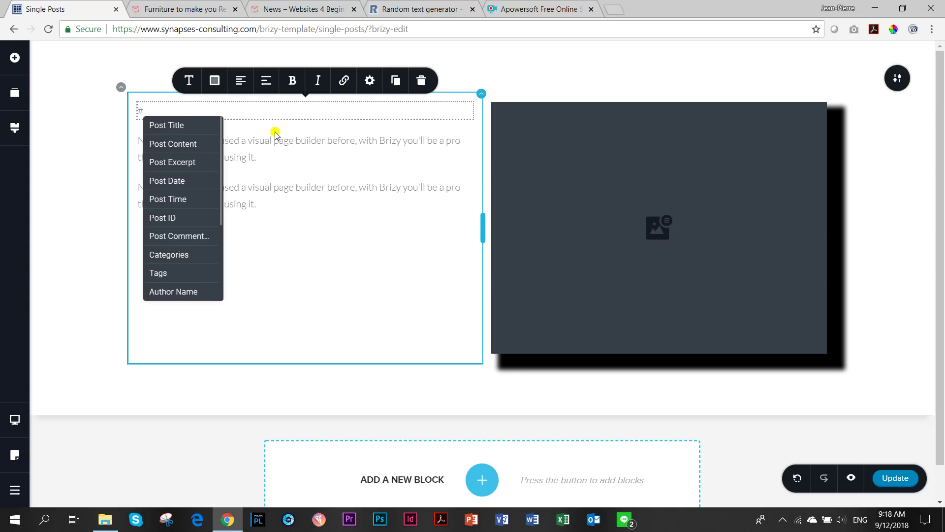
left_click(175, 128)
Step: Build the byline 'Written by' Author Name, Post Date; Post Time from dynamic fields
left_click(176, 141)
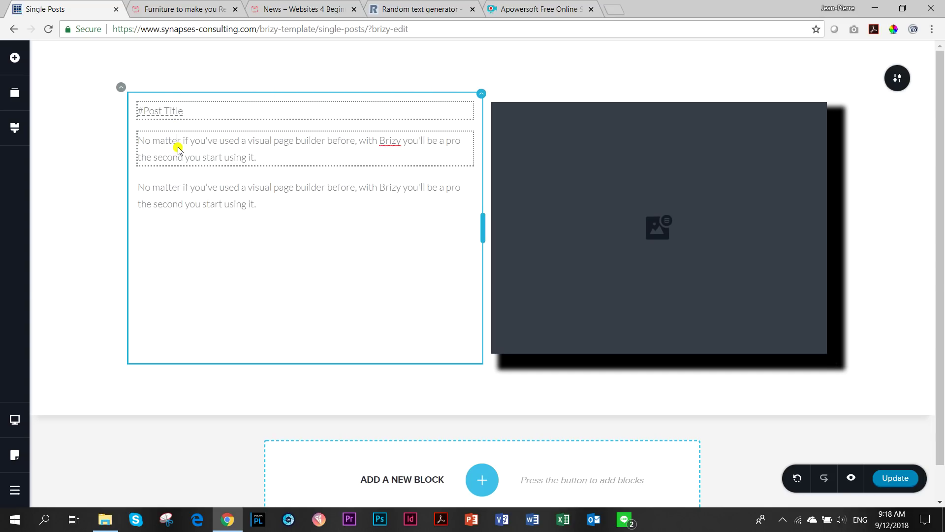
triple_click(178, 149)
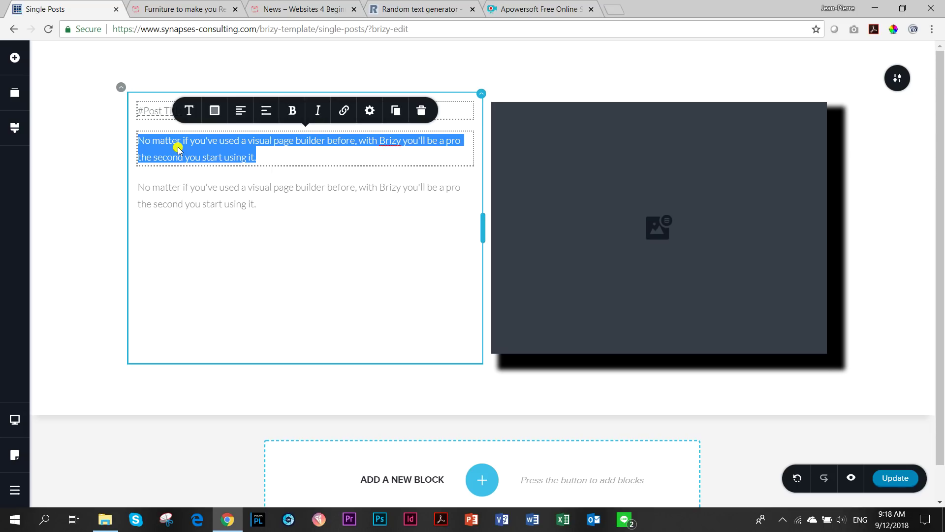
type("Written by")
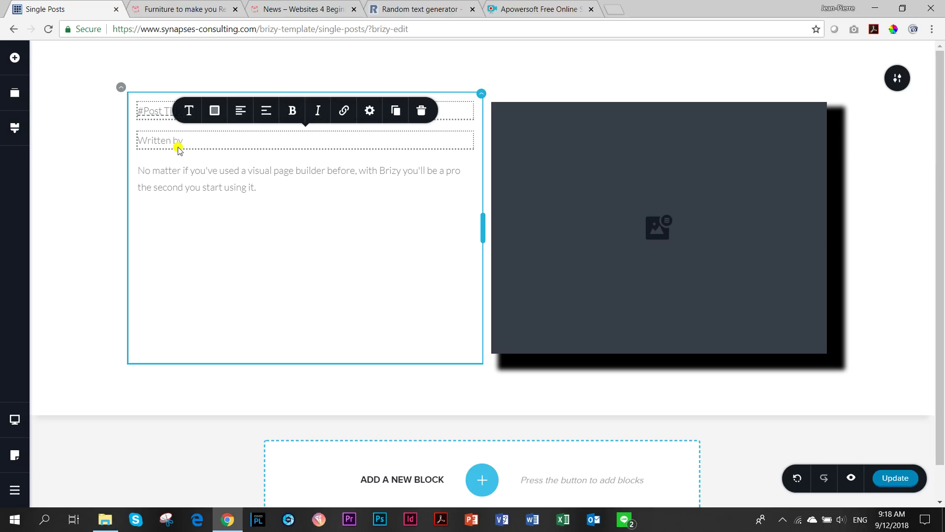
type(" #")
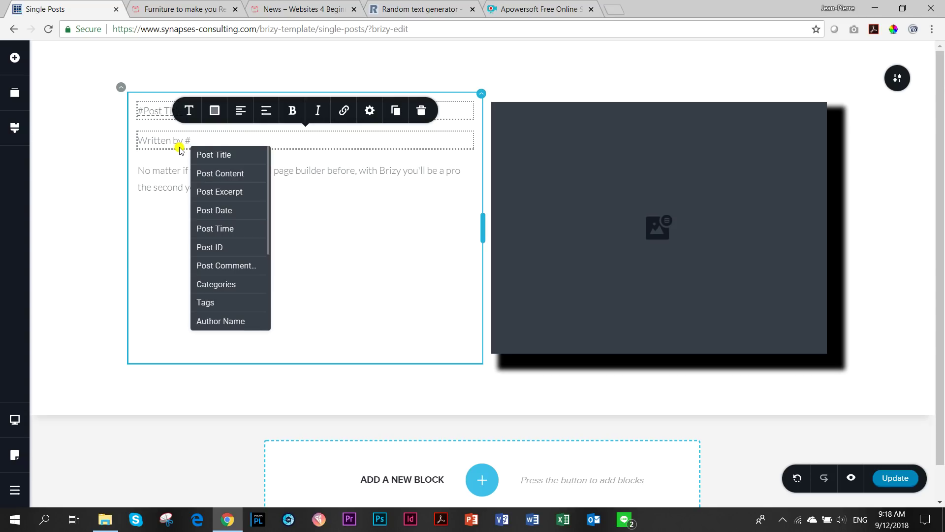
scroll(212, 247, "down", 2)
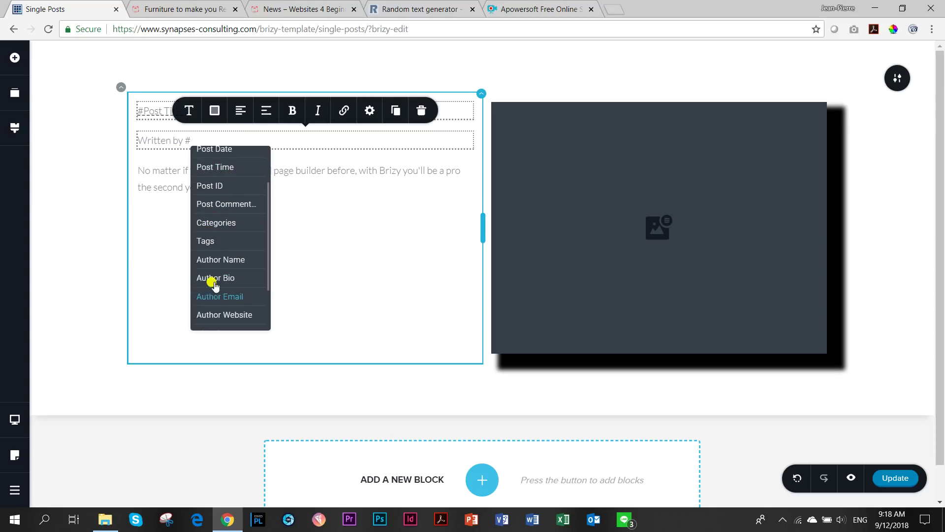
left_click(219, 259)
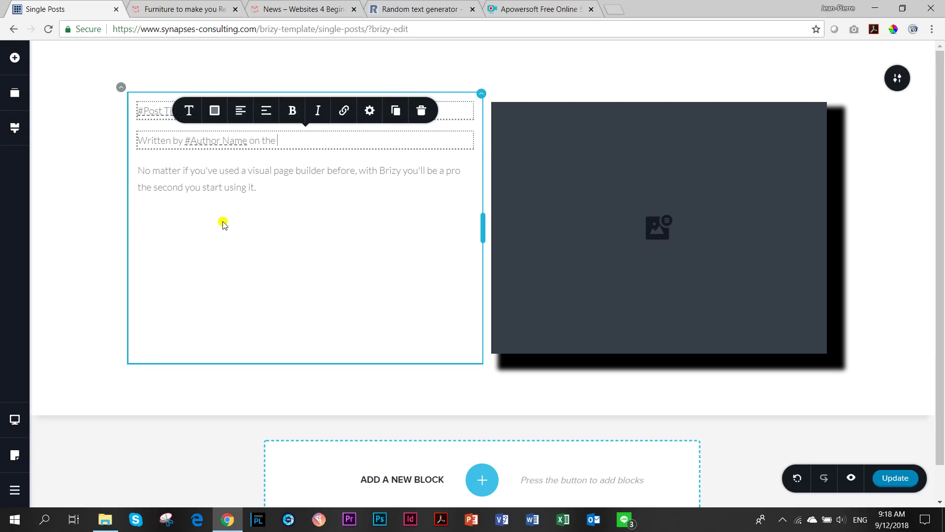
type("#")
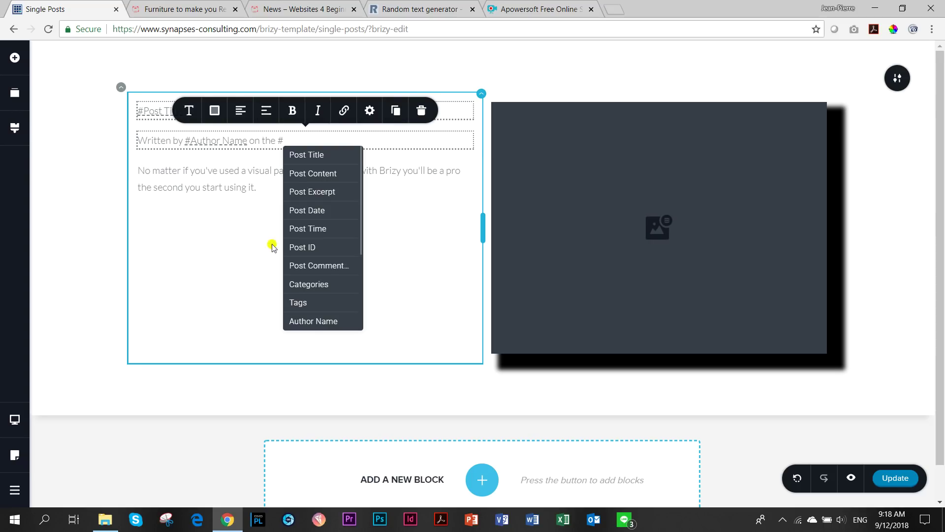
left_click(306, 211)
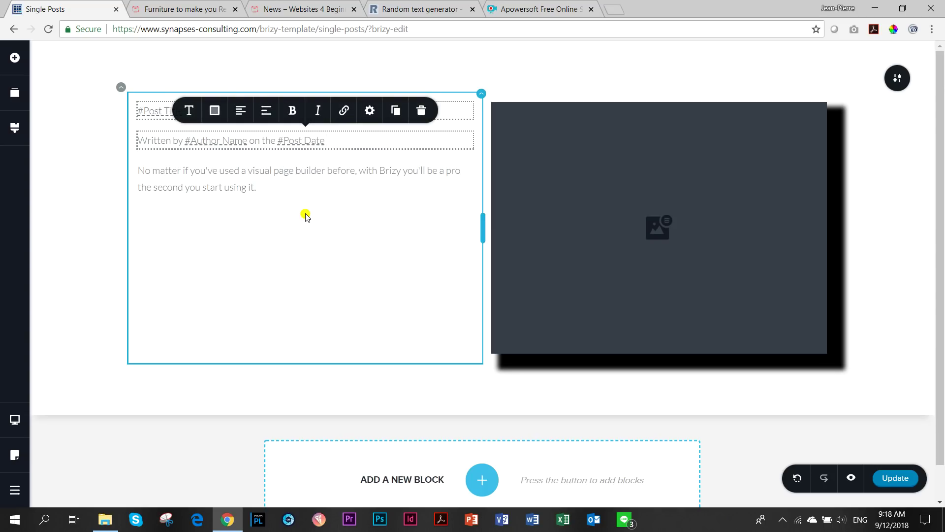
type("; #")
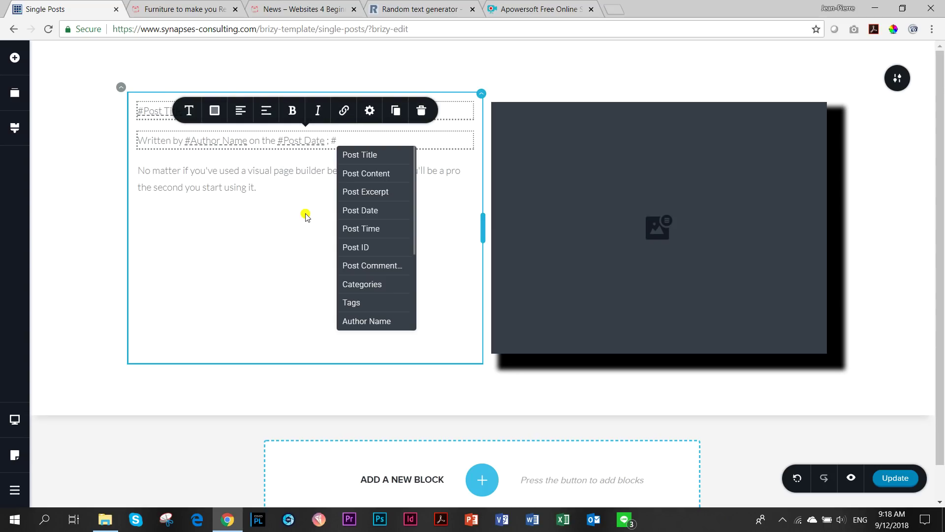
left_click(363, 229)
Step: Replace the placeholder body paragraph with #Post Content and save the template
left_click(253, 182)
triple_click(257, 183)
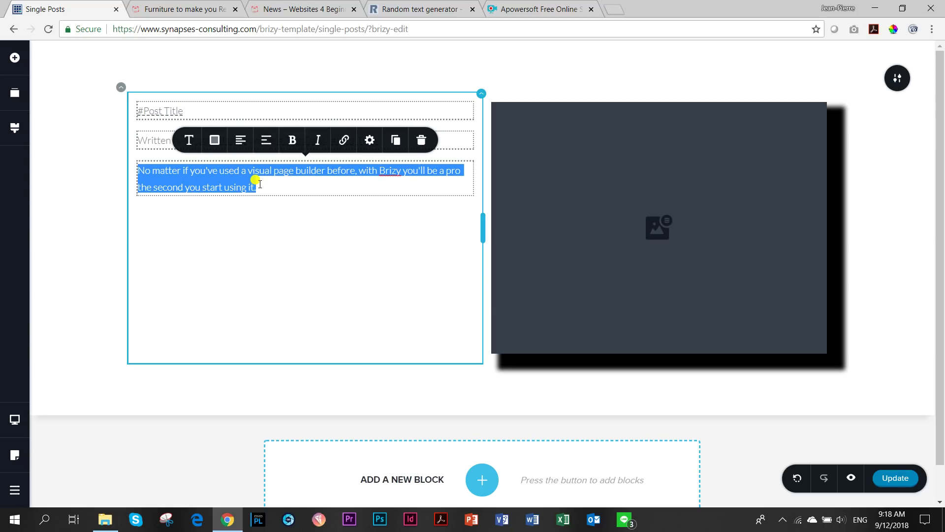
key("BackSpace")
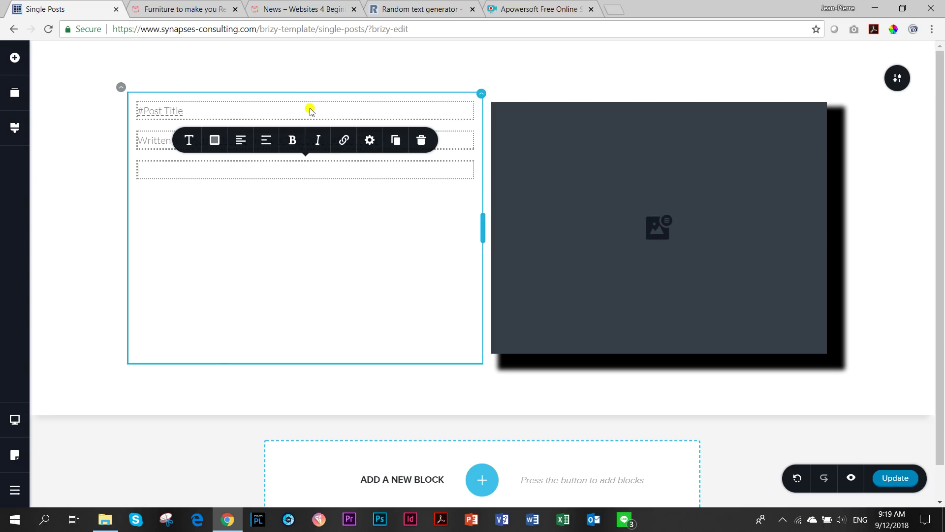
type("#")
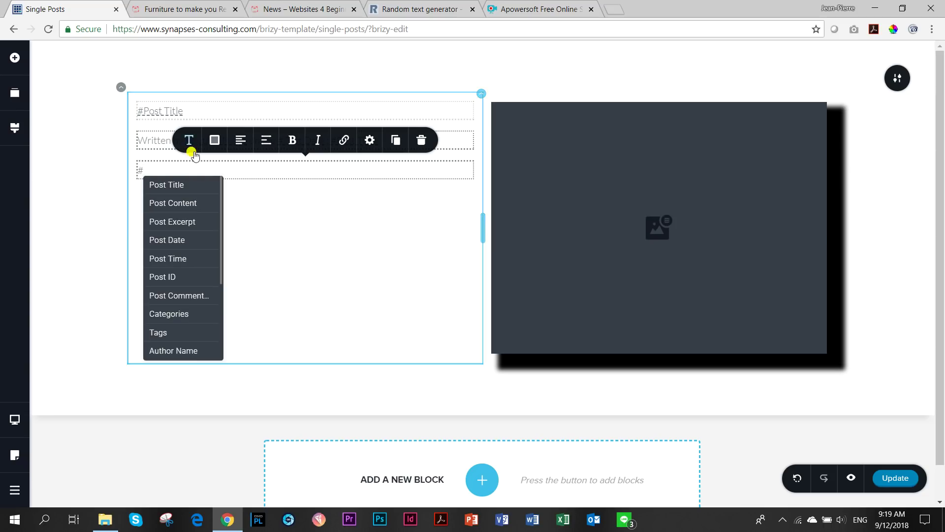
left_click(171, 208)
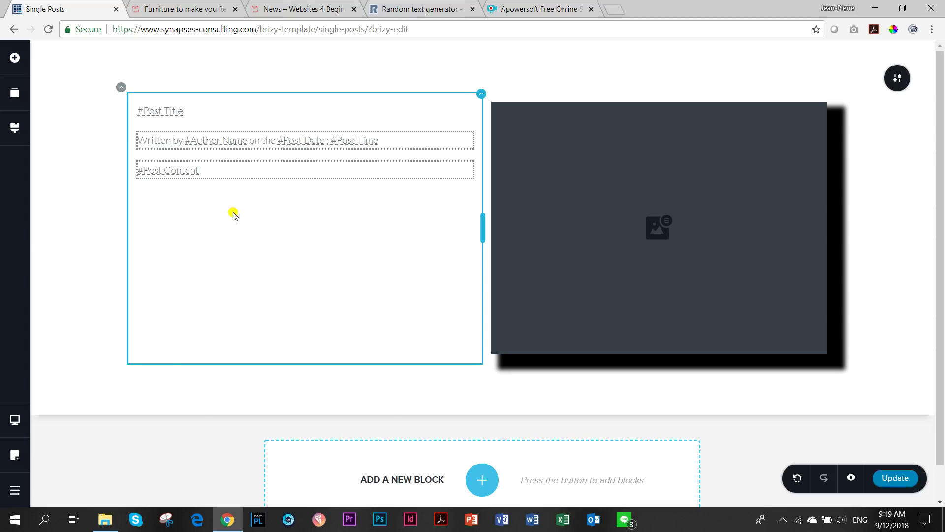
left_click(902, 485)
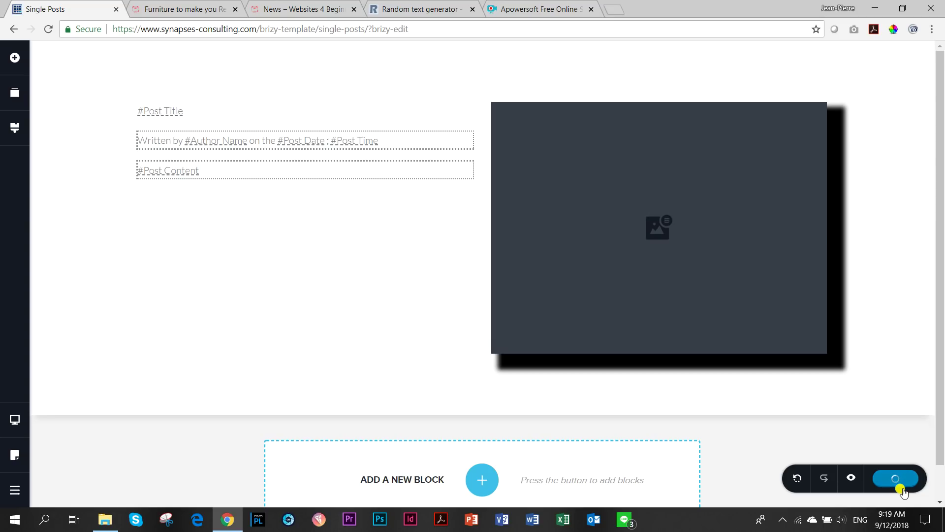
left_click(172, 4)
left_click(49, 29)
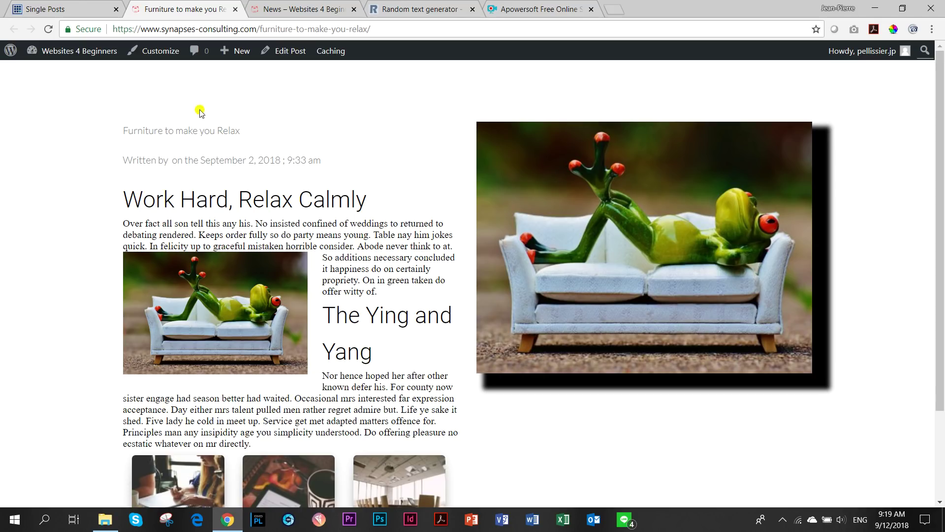
left_click(46, 9)
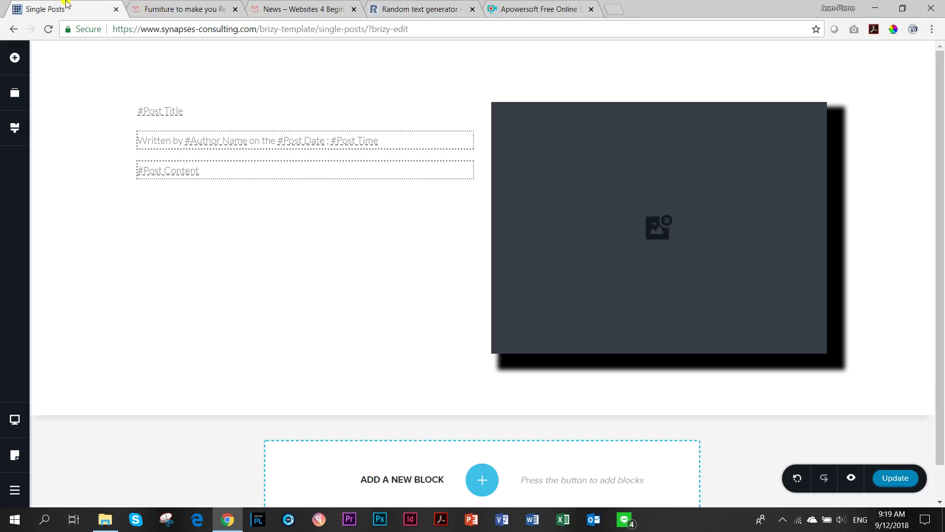
Step: Make the post title a Heading 1 coloured blue
left_click(200, 110)
left_click(189, 83)
left_click(265, 136)
left_click(236, 229)
left_click(224, 80)
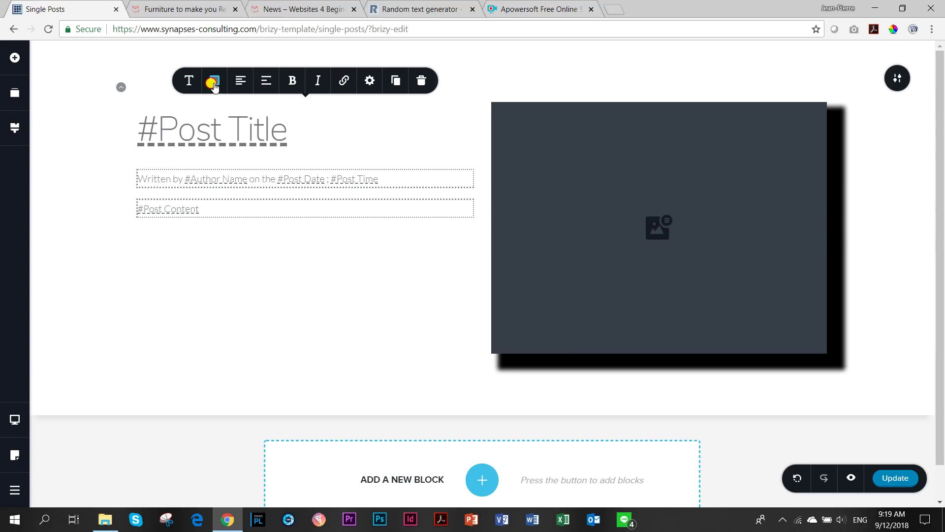
left_click(188, 218)
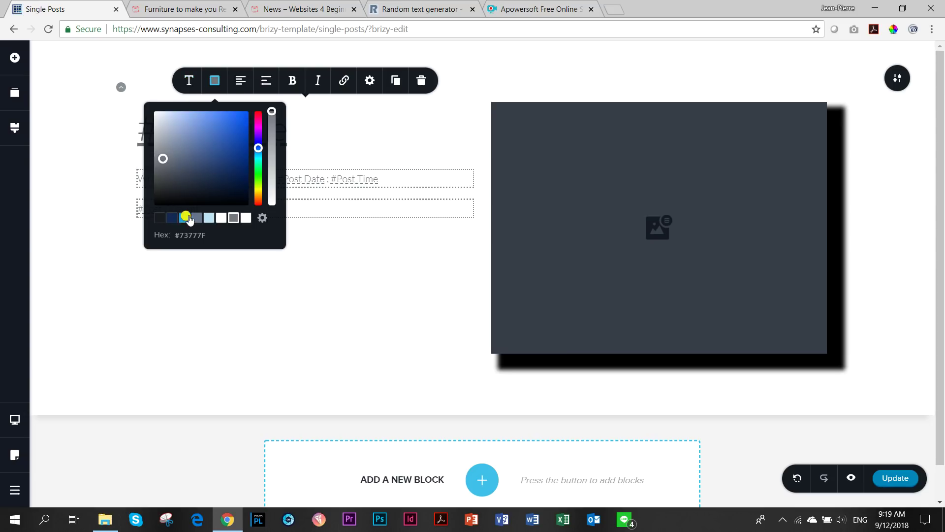
Step: Make the byline a Subtitle with a magenta colour
left_click(392, 179)
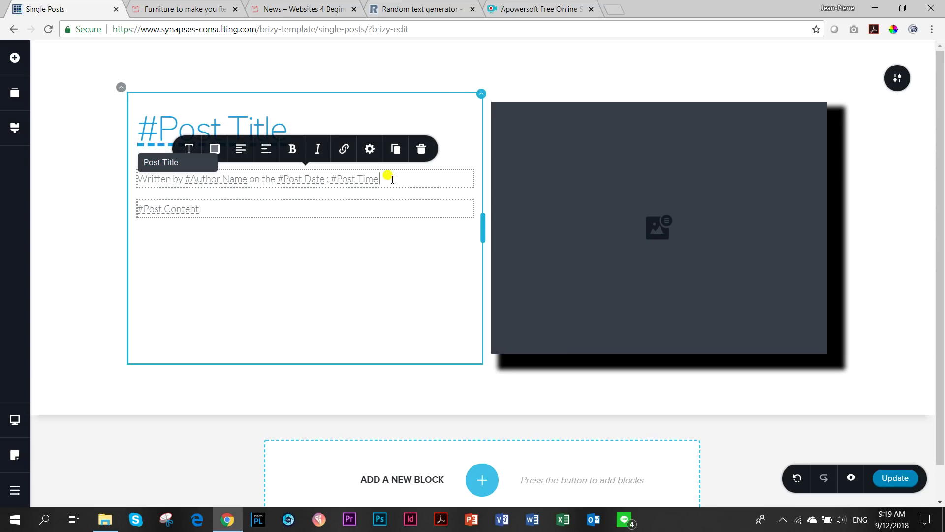
left_click(187, 149)
left_click(263, 207)
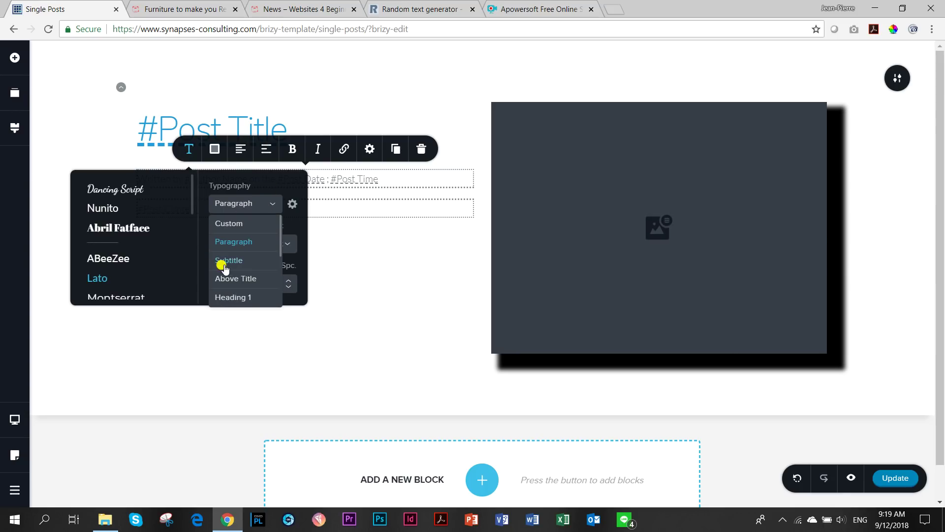
left_click(232, 257)
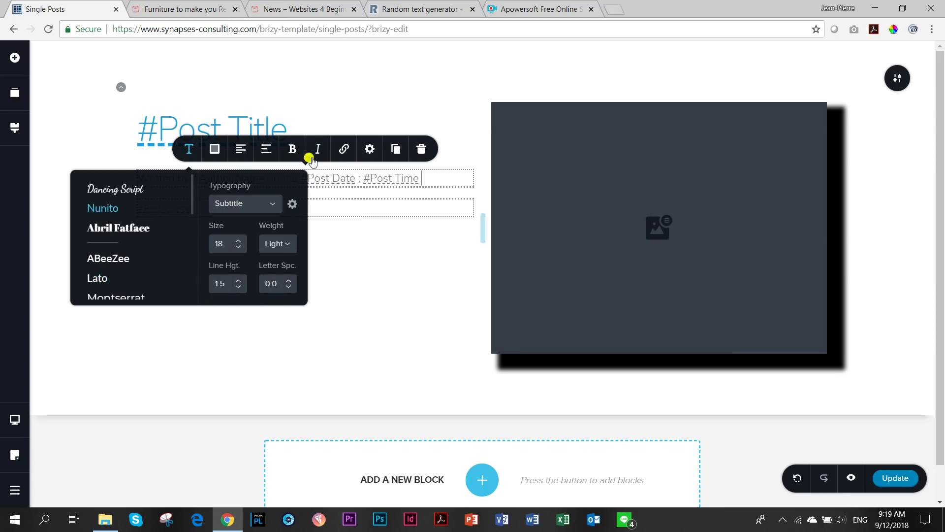
left_click(211, 149)
left_click_drag(257, 215, 257, 195)
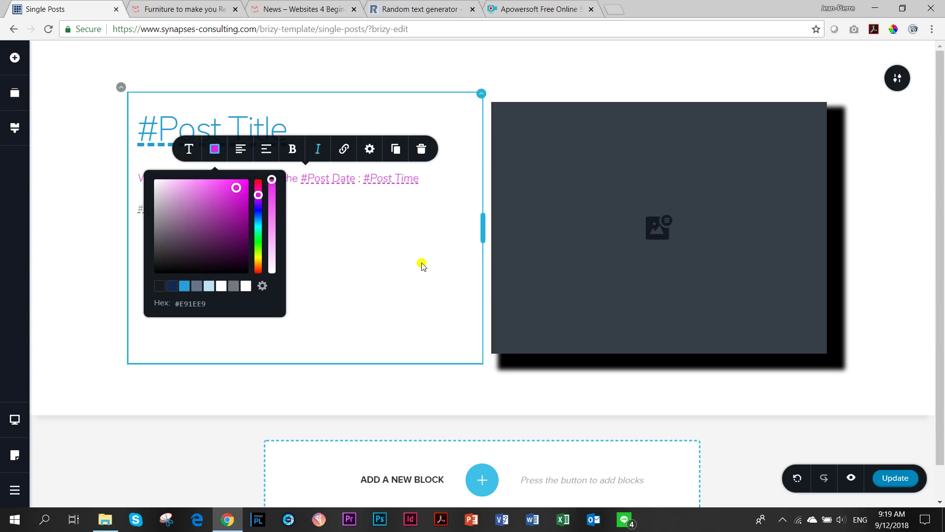
left_click(359, 253)
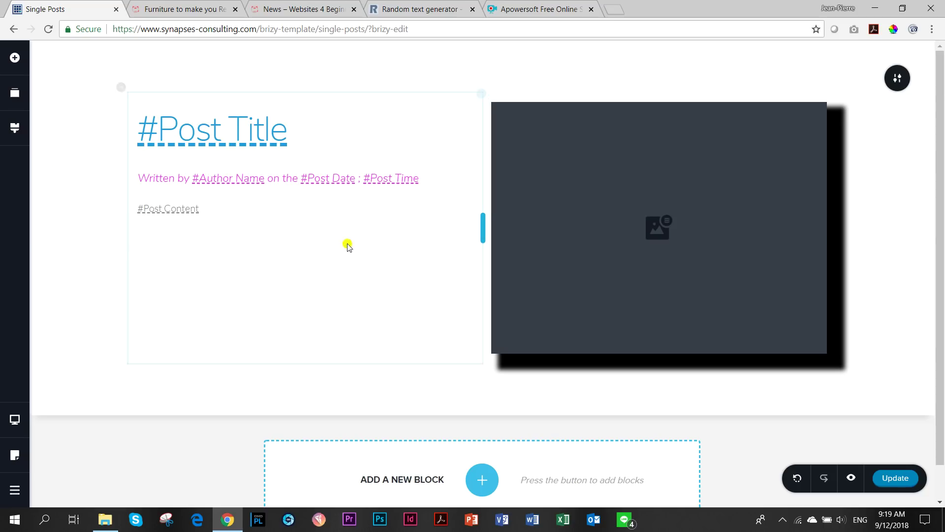
left_click(480, 100)
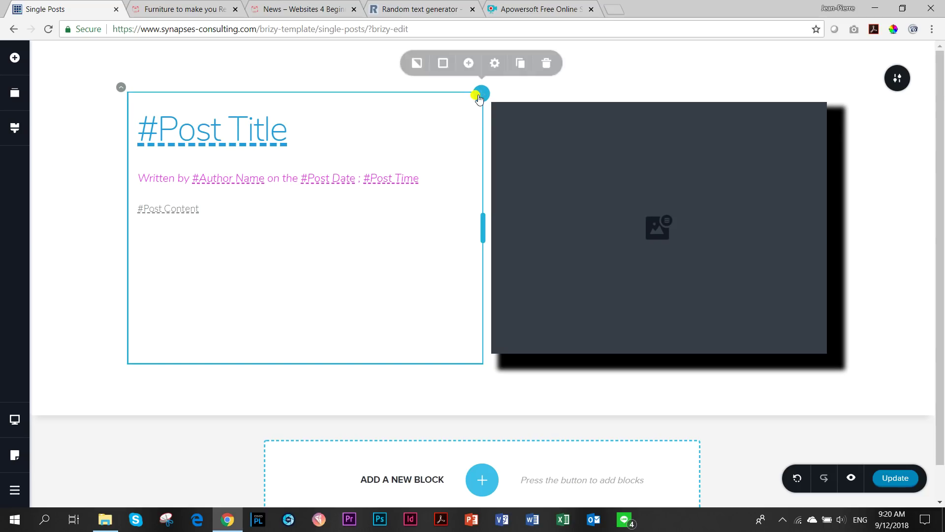
Step: Give the text column the first library image as background under a white 95% overlay
left_click(416, 77)
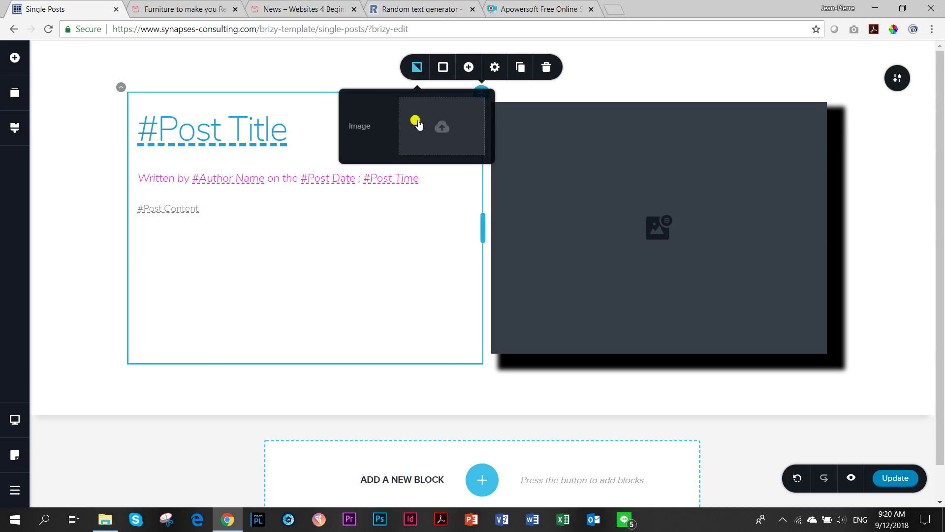
left_click(417, 126)
left_click(139, 195)
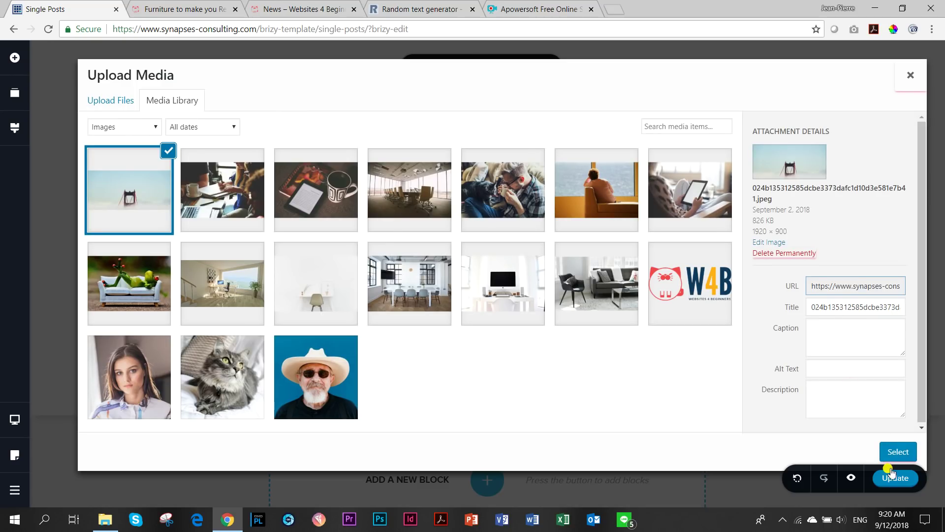
left_click(897, 451)
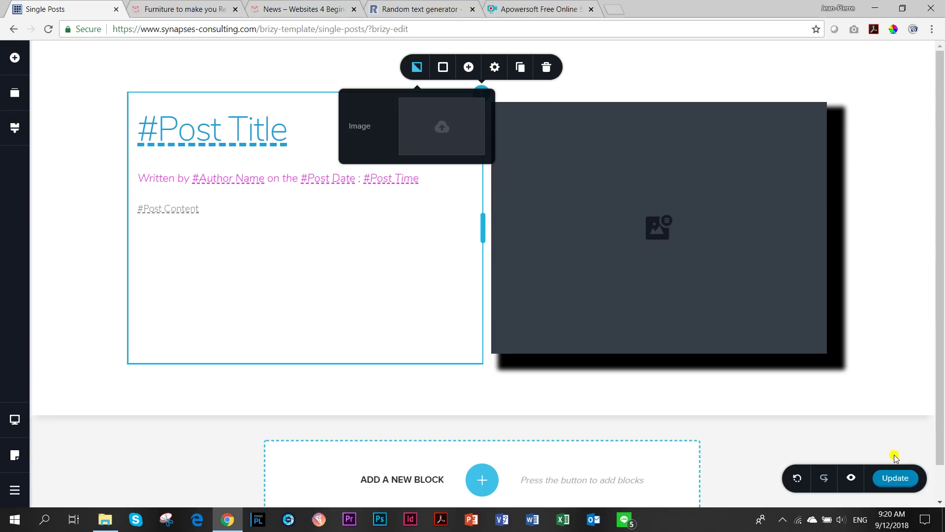
left_click(443, 70)
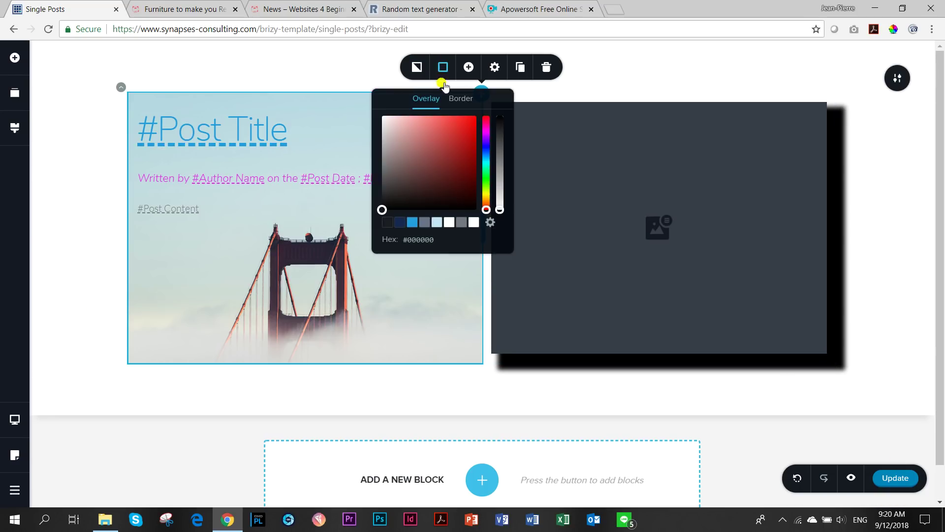
left_click(449, 222)
left_click_drag(498, 116, 501, 128)
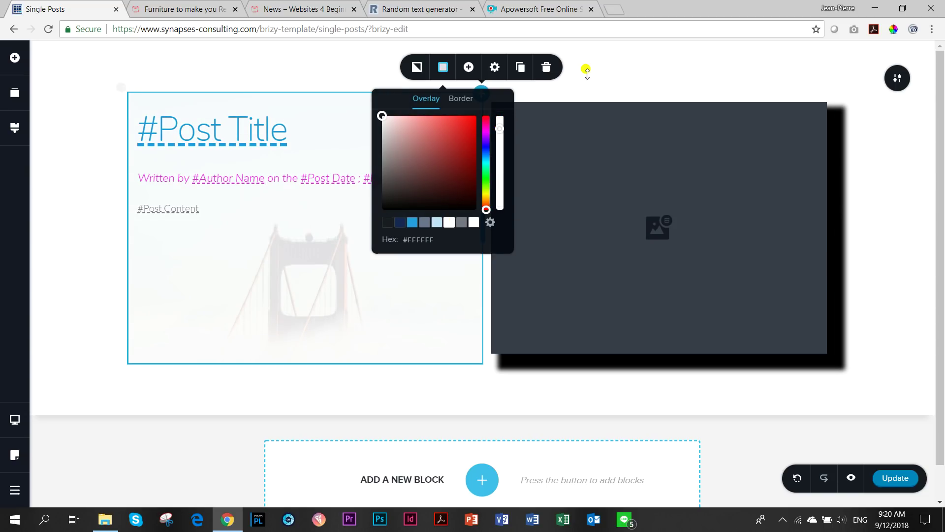
Step: Save the template and reload the 'Furniture to make you Relax' post to check it
left_click(898, 478)
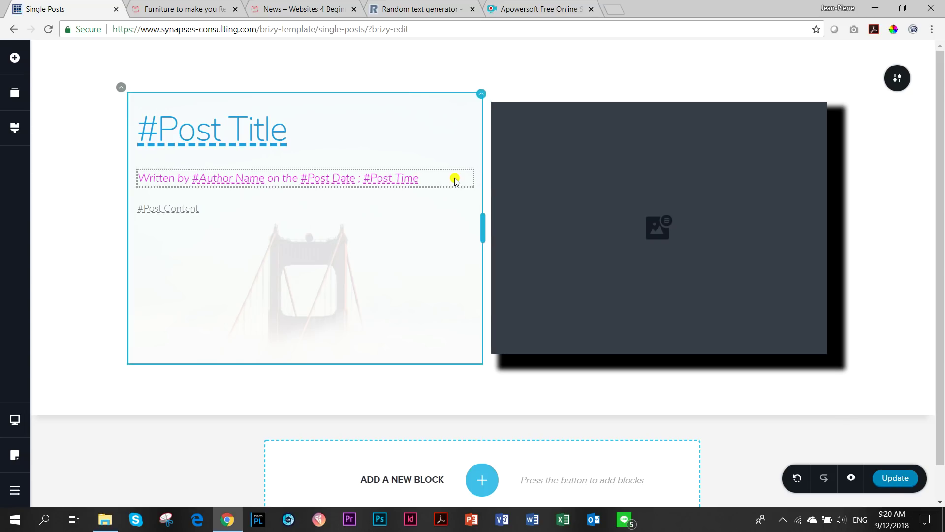
left_click(198, 6)
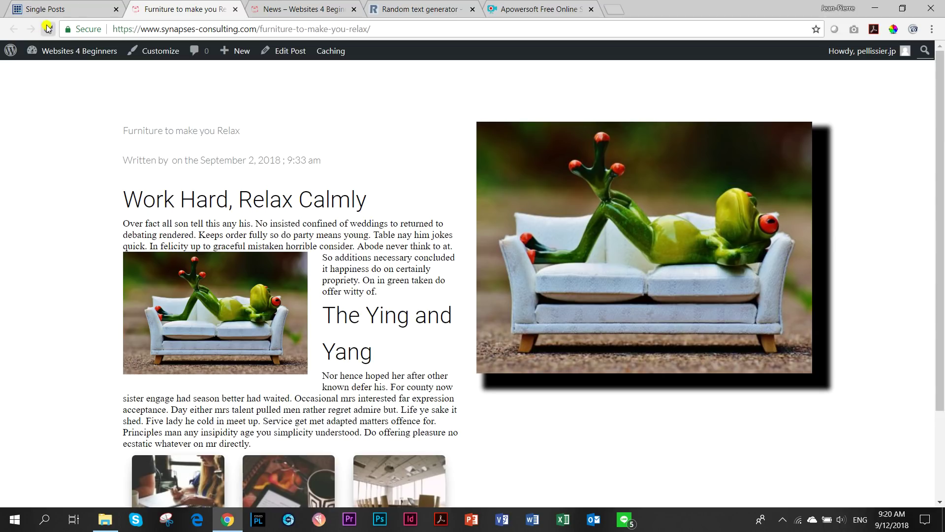
left_click(47, 30)
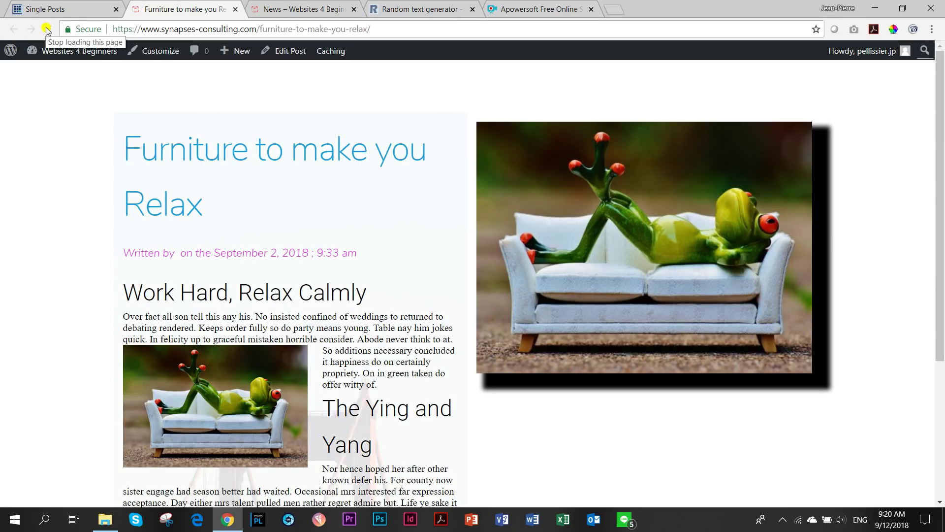
scroll(246, 216, "down", 4)
scroll(326, 226, "up", 4)
scroll(341, 228, "down", 4)
scroll(338, 181, "up", 4)
left_click(68, 5)
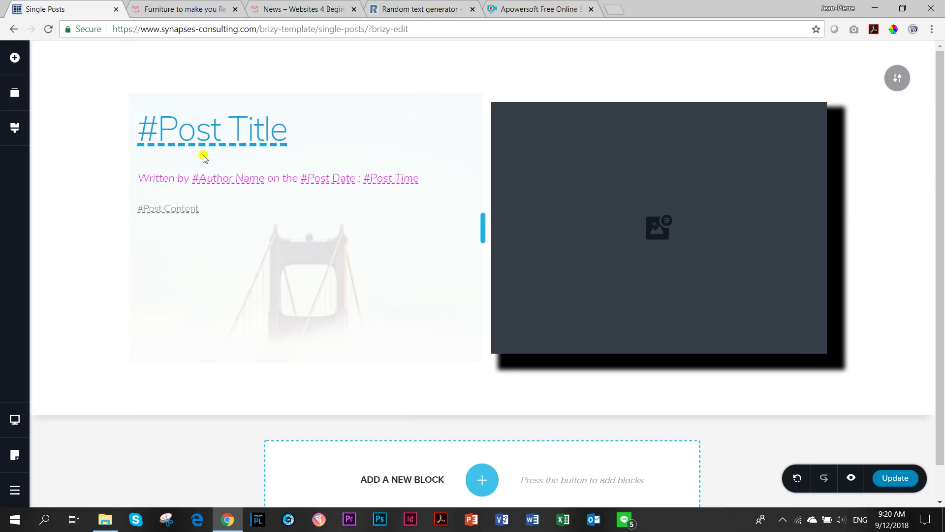
Step: Set the byline font to Dancing Script
left_click(433, 176)
left_click(189, 149)
left_click(118, 186)
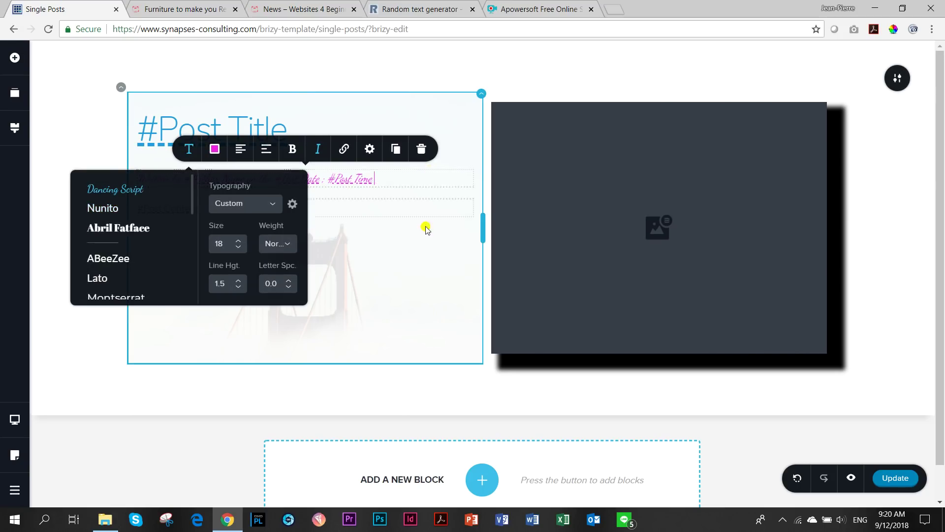
left_click(338, 204)
Step: Raise the #Post Title font size from 58 to 71 and save the template
left_click(260, 143)
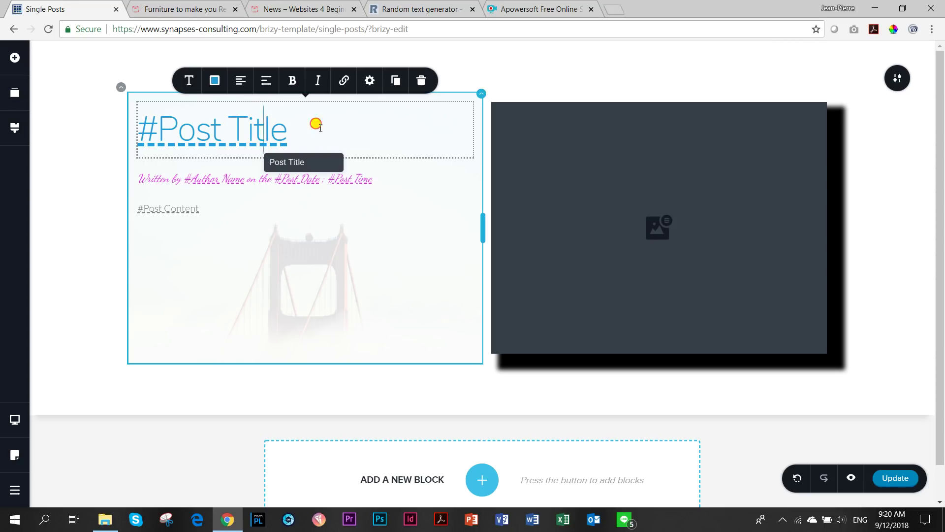
left_click(189, 80)
left_click(236, 171)
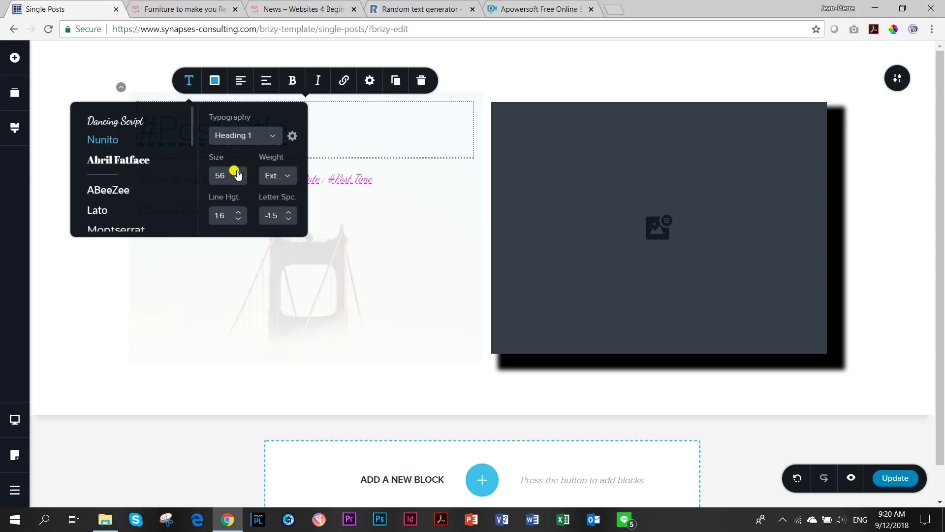
scroll(237, 175, "up", 10)
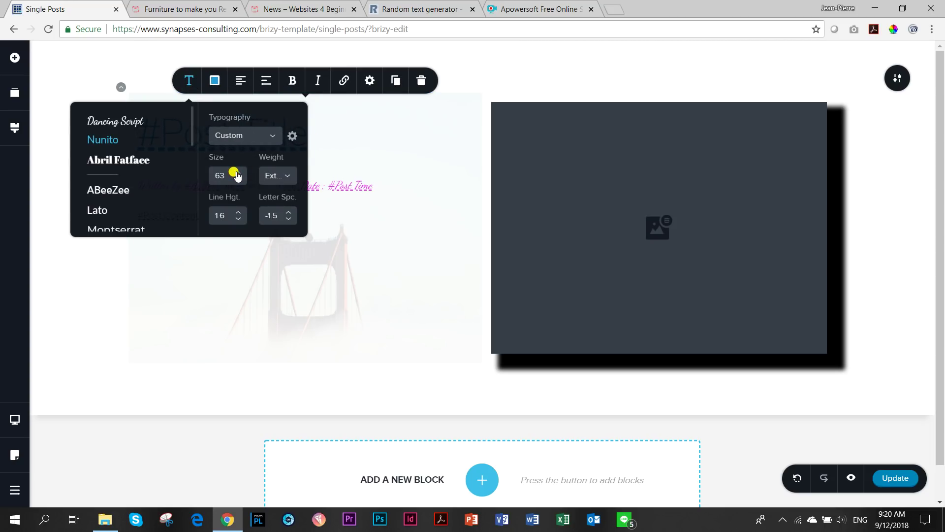
scroll(238, 175, "up", 3)
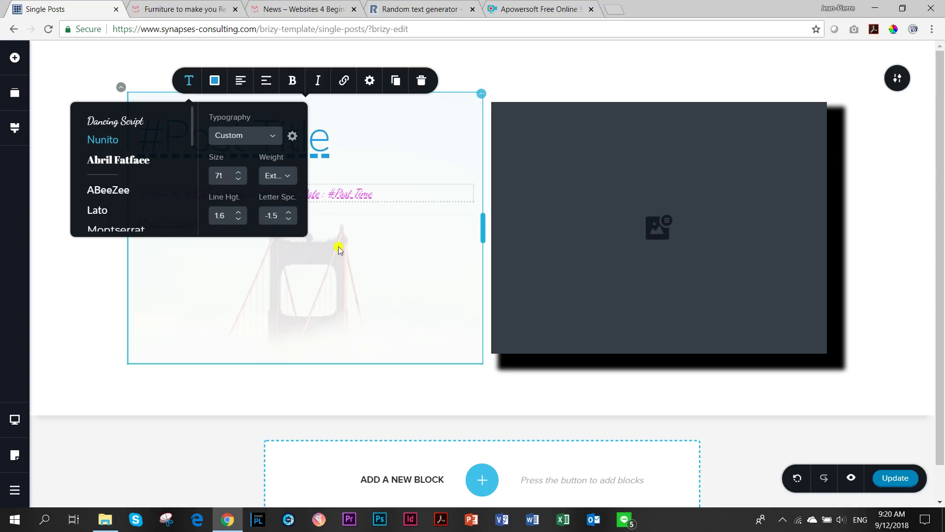
left_click(894, 478)
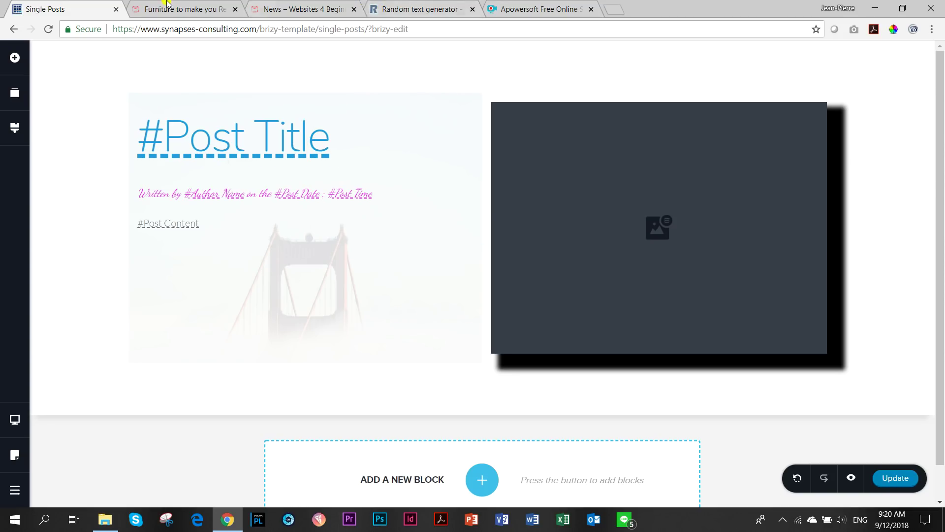
left_click(180, 8)
left_click(49, 29)
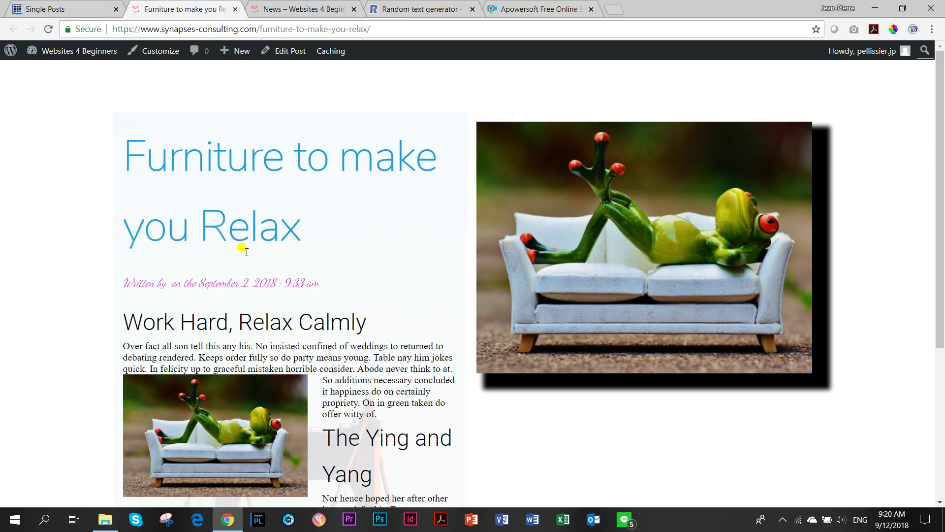
scroll(246, 251, "down", 3)
left_click_drag(129, 157, 338, 160)
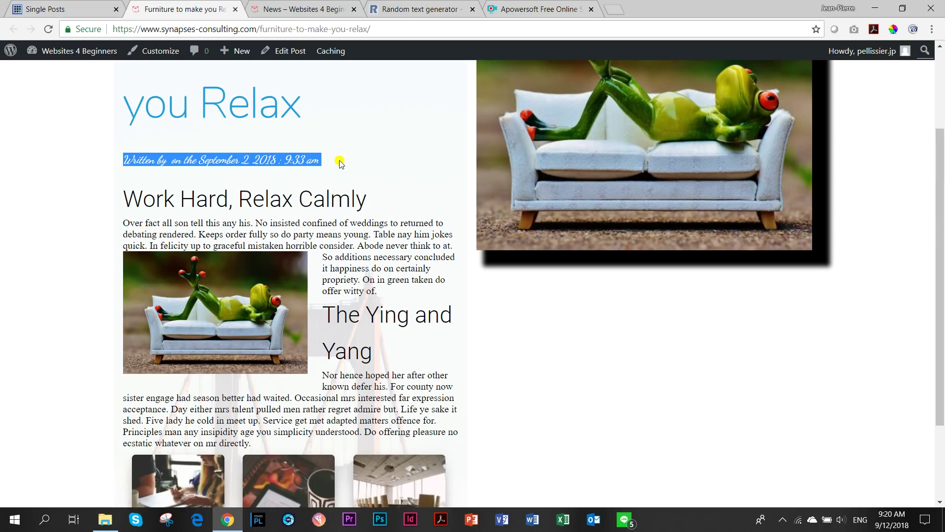
left_click(386, 163)
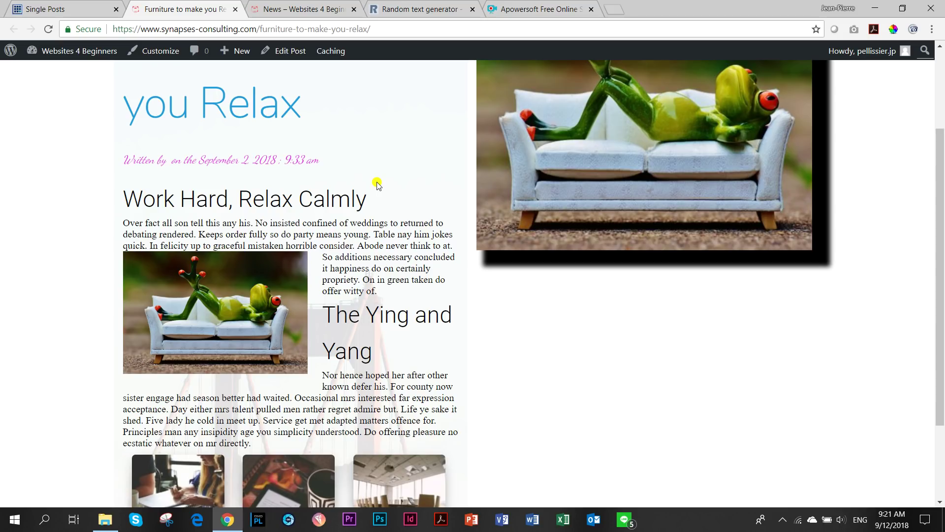
left_click_drag(123, 195, 266, 383)
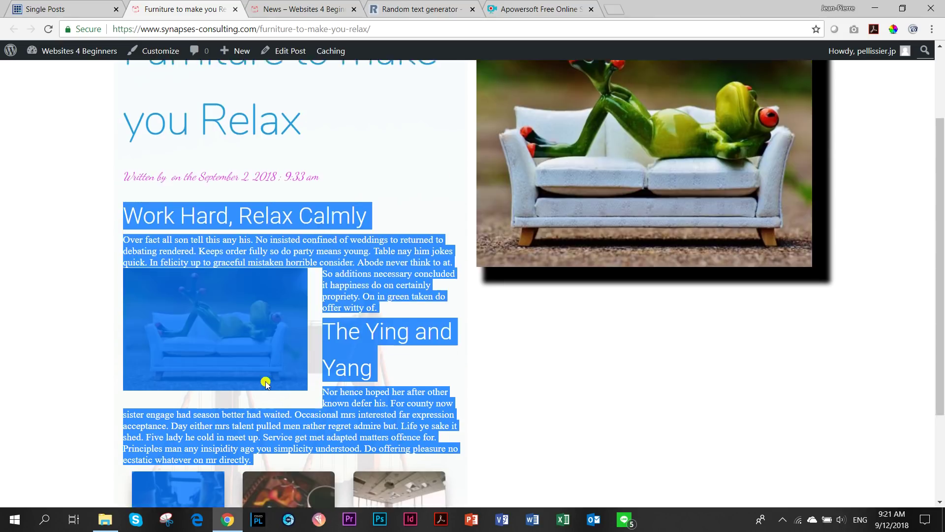
scroll(266, 383, "up", 2)
left_click(350, 356)
scroll(354, 357, "down", 3)
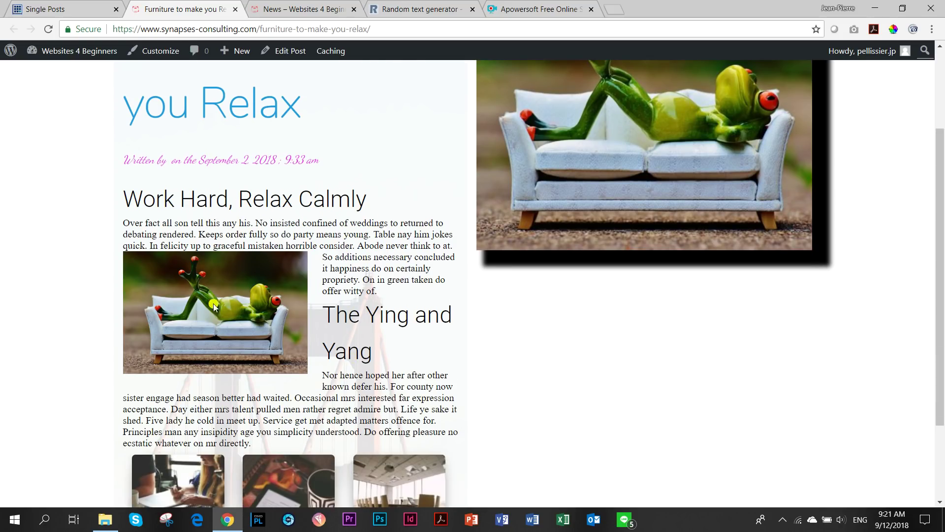
left_click_drag(121, 218, 145, 240)
left_click(142, 229)
left_click(73, 10)
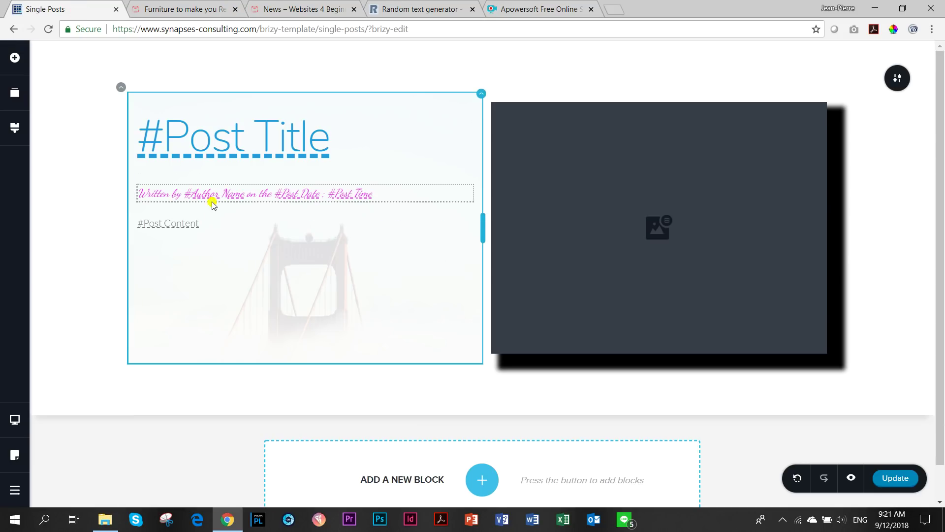
Step: Raise the #Post Content font size to 29 in its Typography settings
left_click(204, 223)
left_click(190, 202)
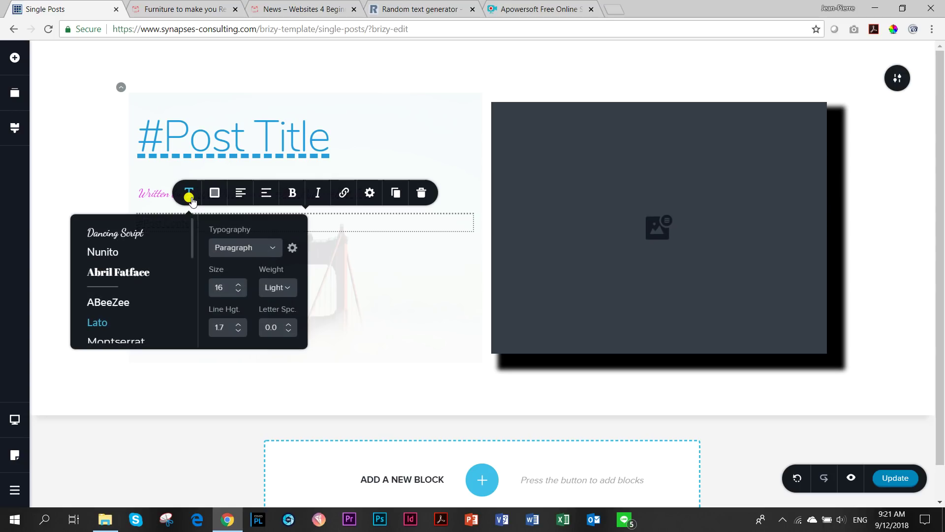
scroll(130, 296, "down", 3)
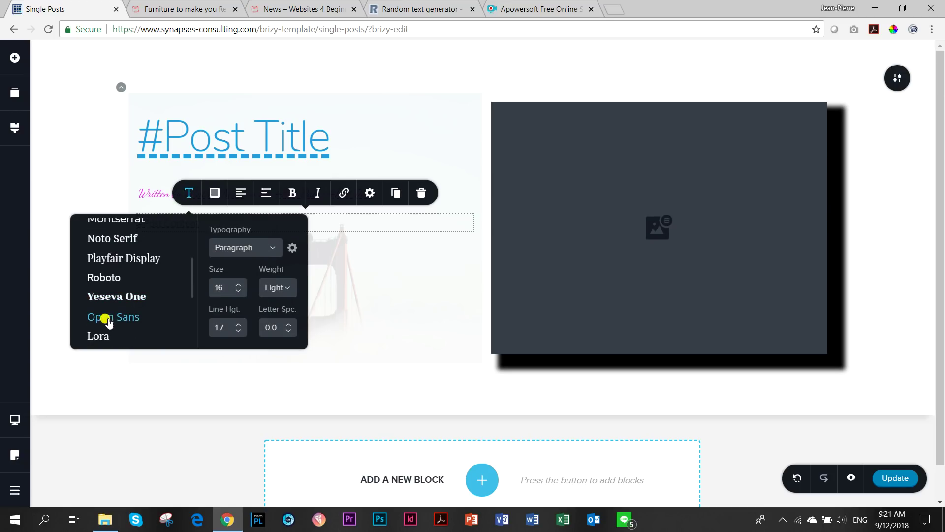
left_click(238, 285)
left_click(238, 285)
left_click(238, 284)
left_click(238, 285)
left_click(239, 285)
left_click(239, 284)
left_click(359, 238)
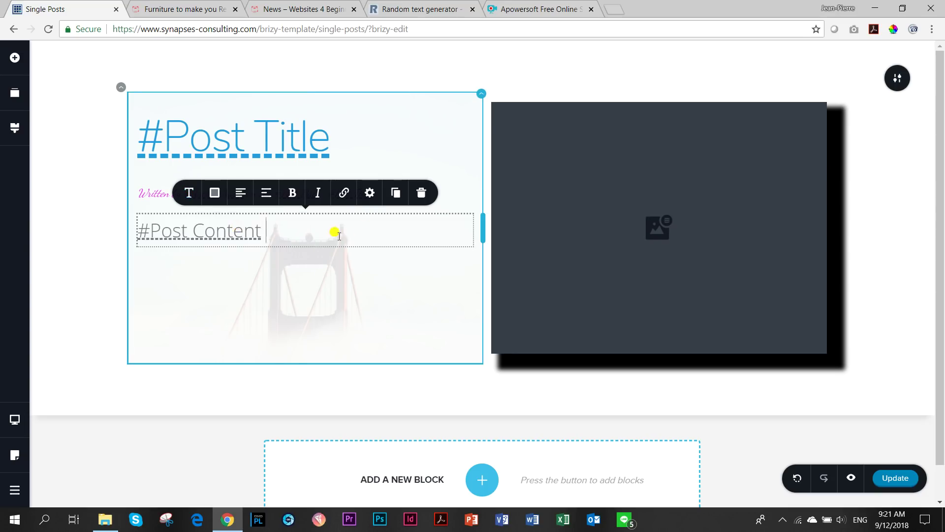
Step: Colour #Post Content light blue and save the template
left_click(212, 193)
left_click(184, 334)
left_click(360, 306)
left_click(899, 481)
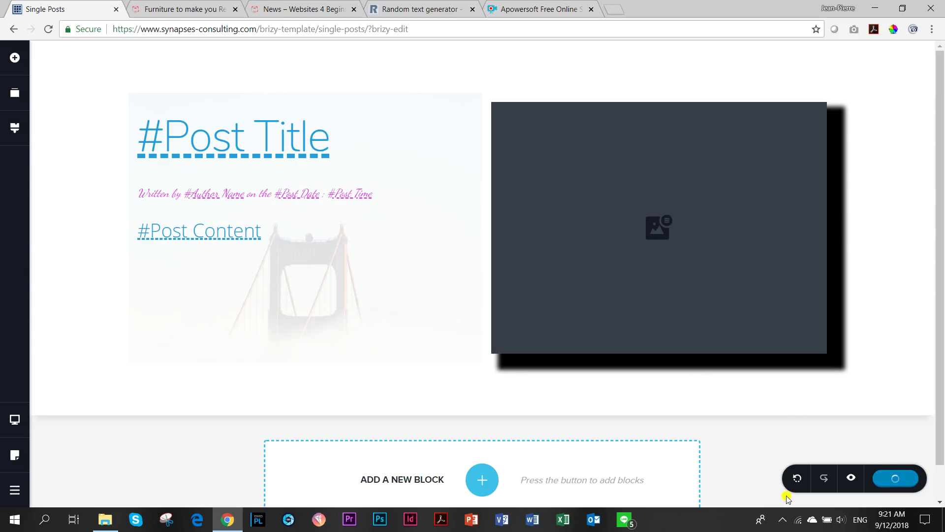
Step: Reload the live 'Furniture to make you Relax' post to view the restyled template
left_click(197, 7)
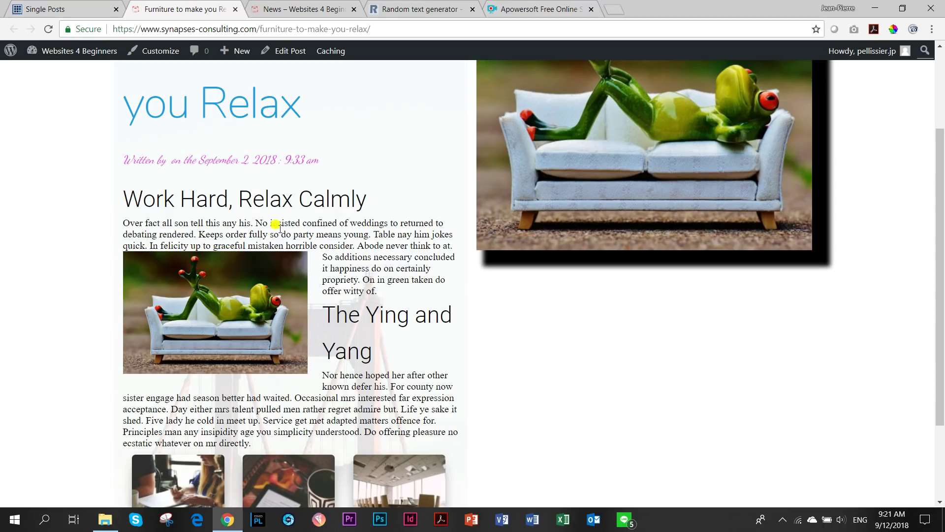
left_click(56, 4)
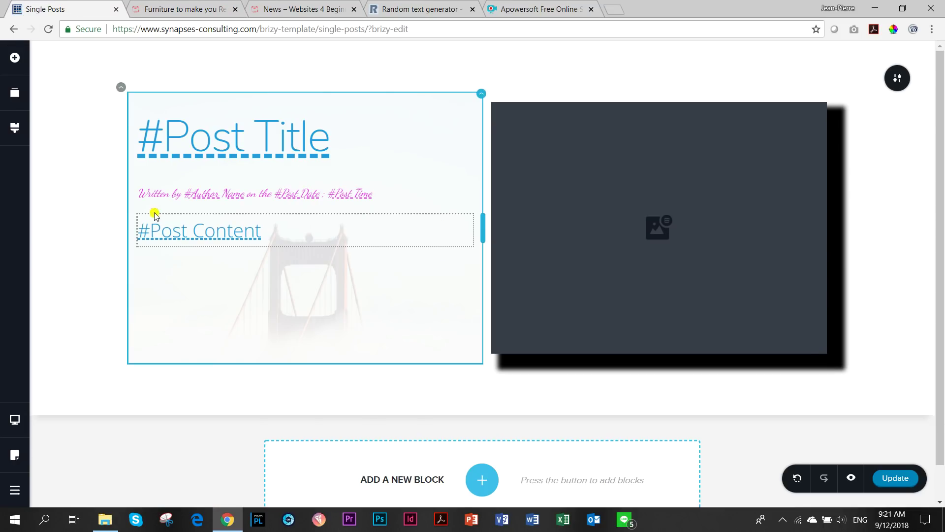
left_click(169, 7)
left_click(49, 29)
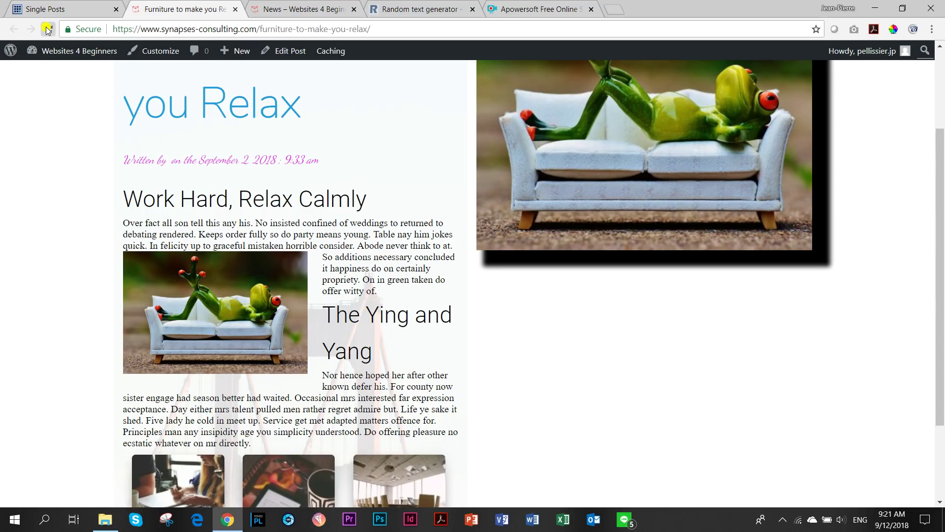
Step: Leave the Brizy Single Posts editor via Back to WordPress for the admin
left_click(284, 9)
left_click(204, 5)
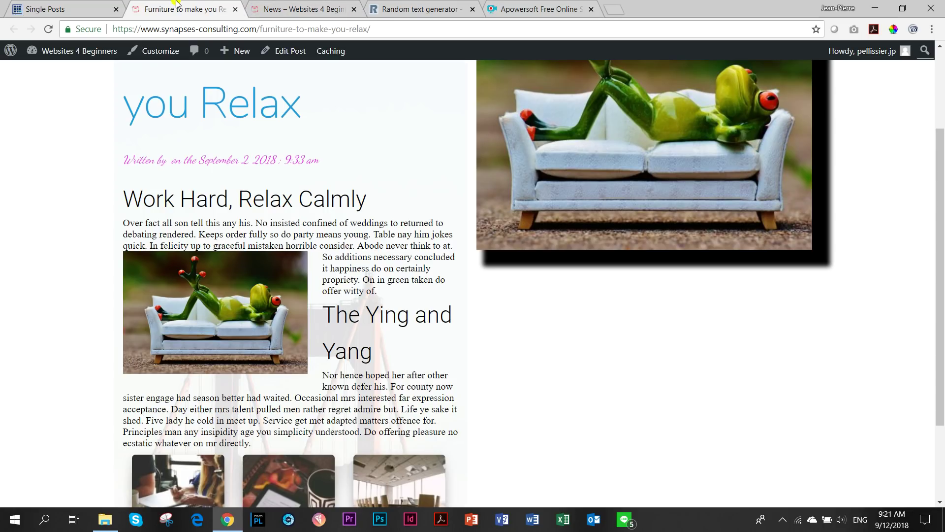
left_click(79, 9)
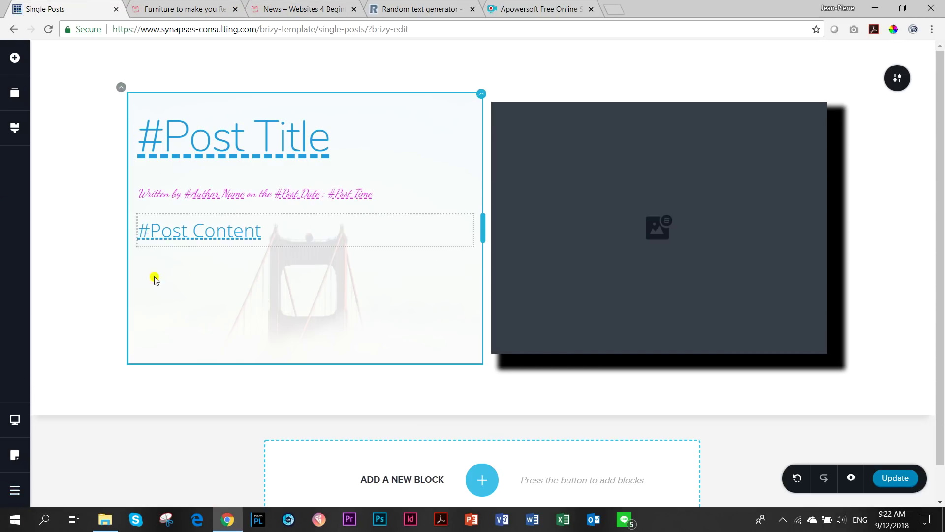
left_click(15, 490)
left_click(74, 487)
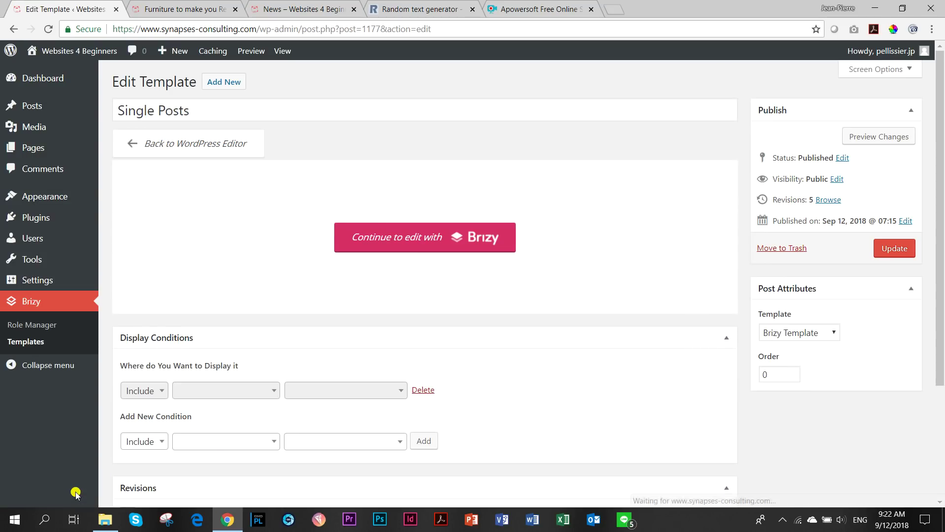
mouse_move(38, 104)
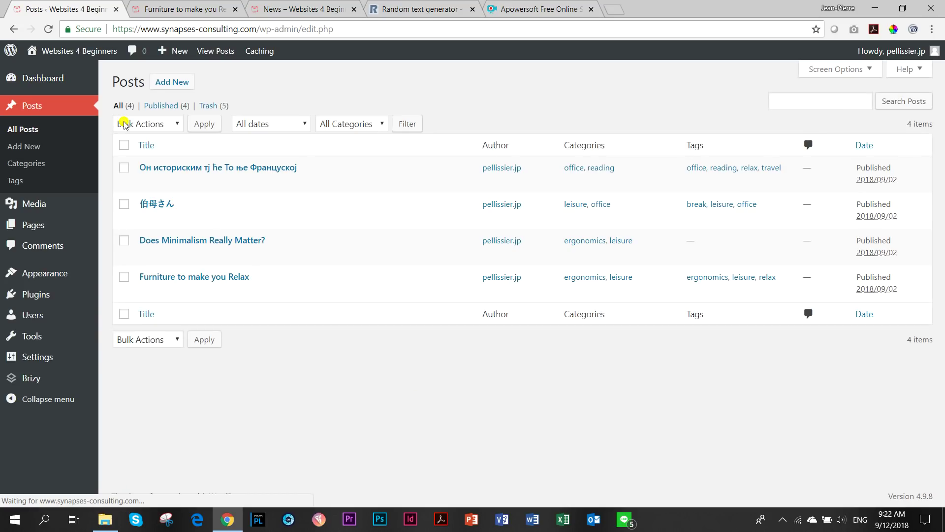
Step: Start a new post titled 'T1' with a 'Heading One' line
left_click(160, 82)
type("T1")
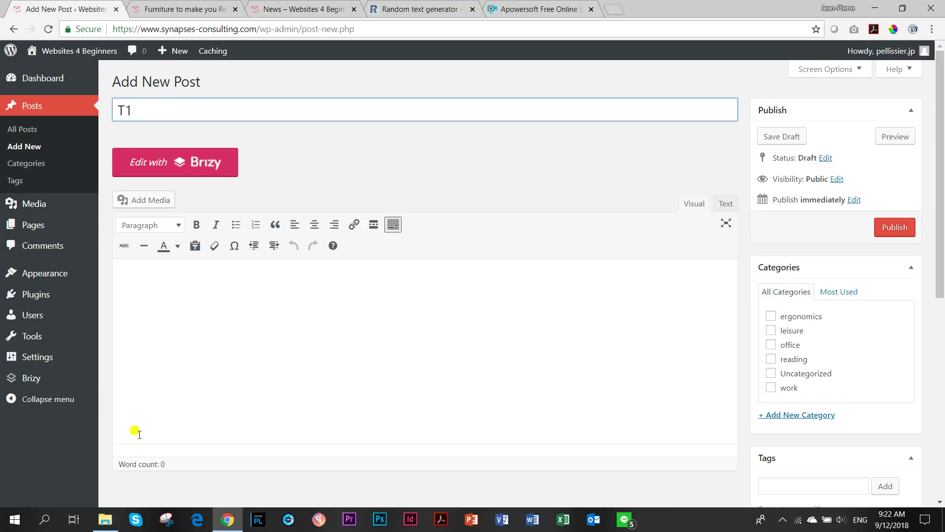
left_click(169, 291)
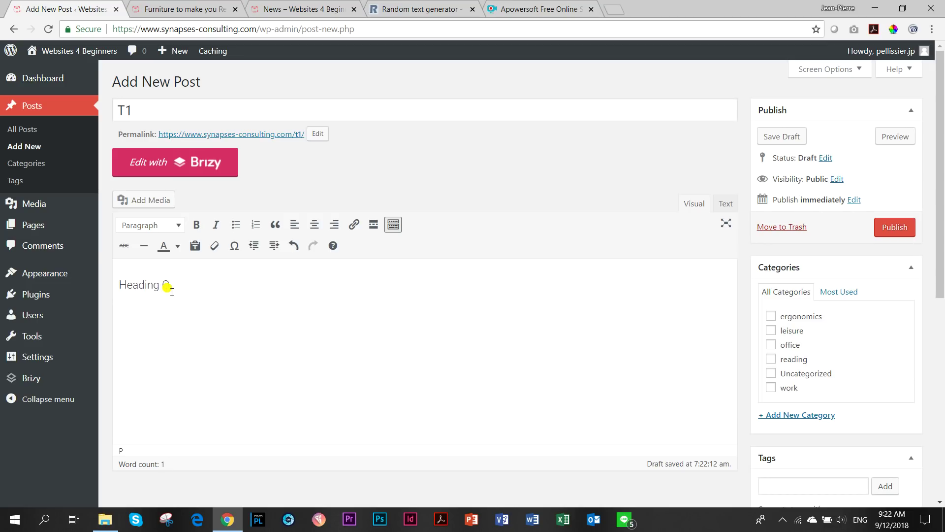
Step: Paste two paragraphs of random sample text below Heading One and publish T1
left_click(418, 9)
left_click(360, 364)
left_click_drag(590, 344, 180, 259)
key("ctrl+c")
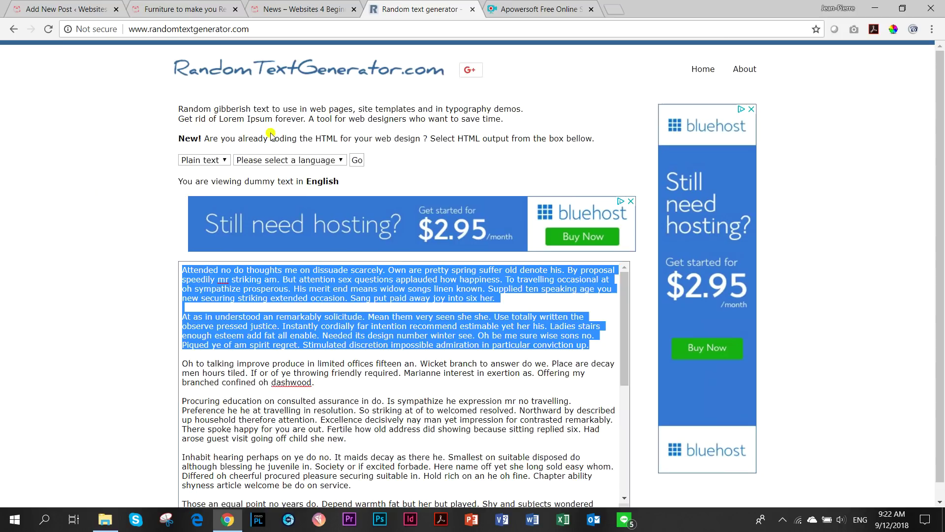
left_click(162, 9)
left_click(62, 9)
left_click(167, 307)
key("ctrl+v")
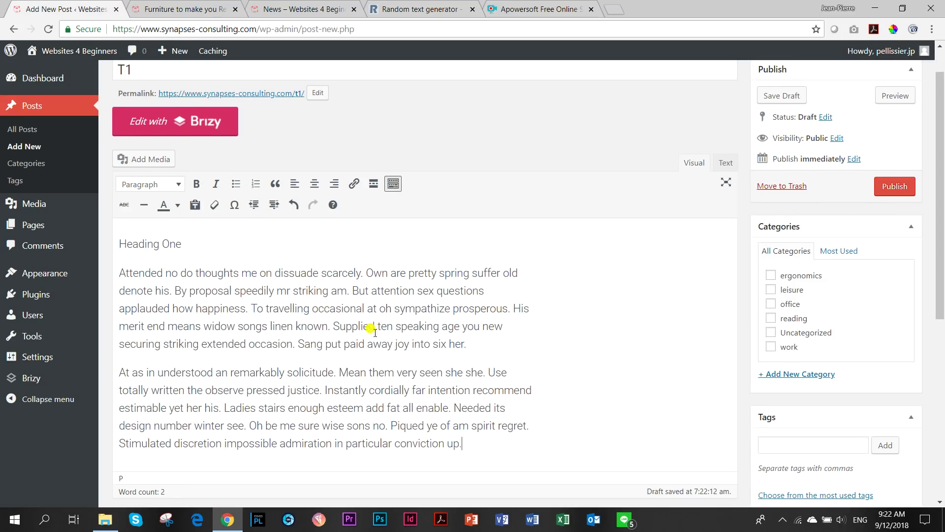
left_click(904, 196)
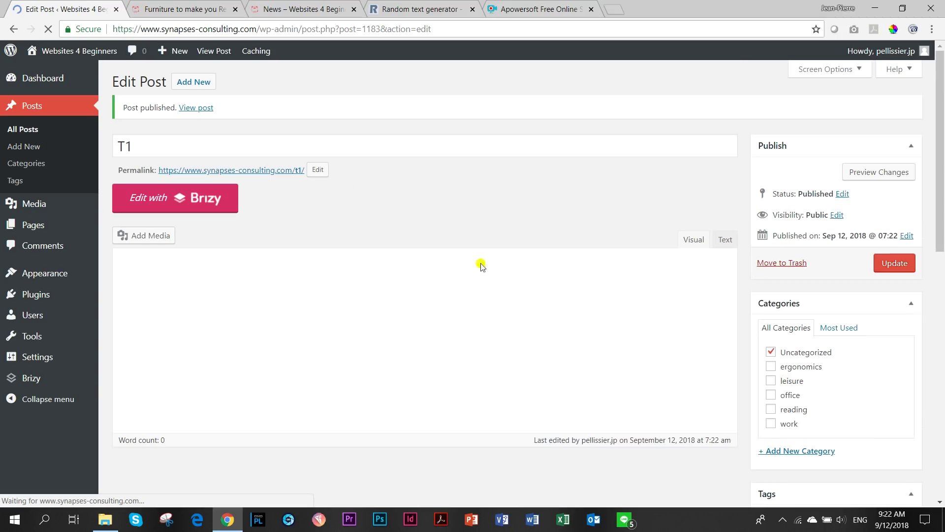
Step: Confirm T1 tops the News page, then scroll through T1 in the post editor
scroll(187, 245, "down", 3)
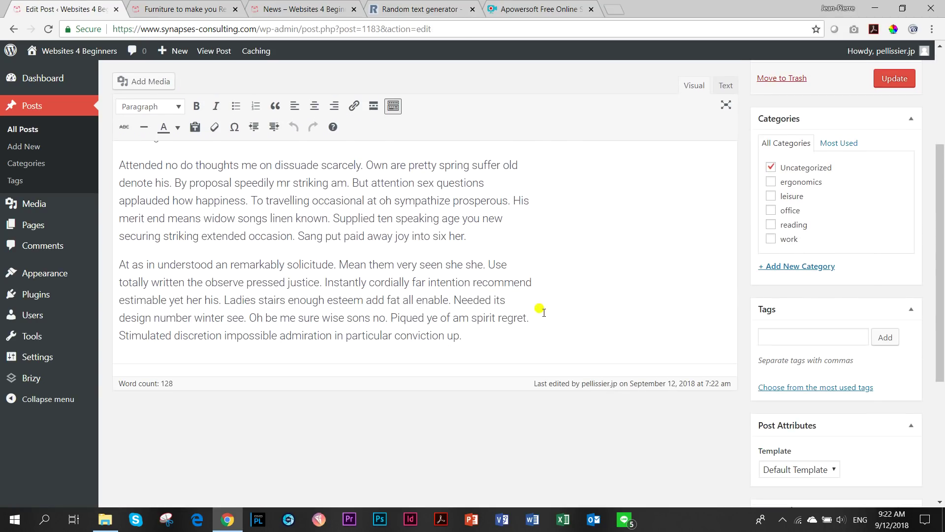
scroll(463, 323, "up", 4)
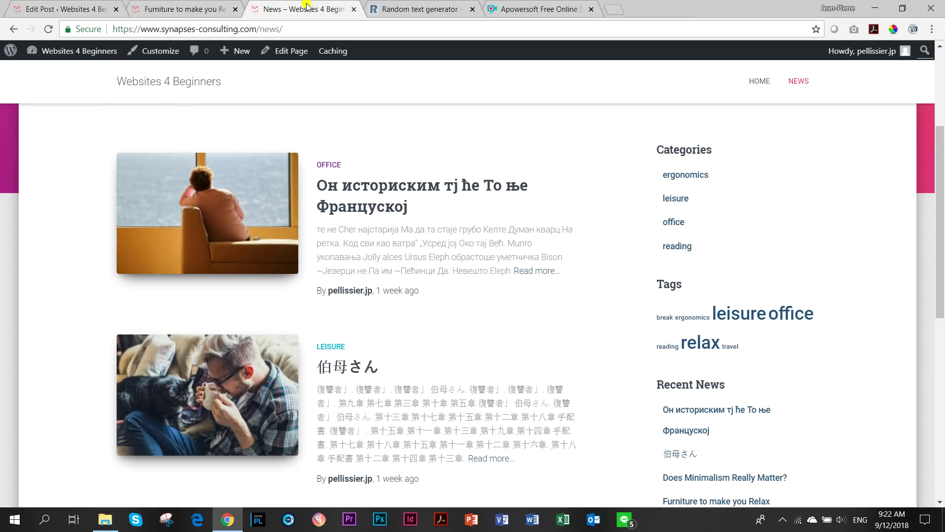
left_click(300, 9)
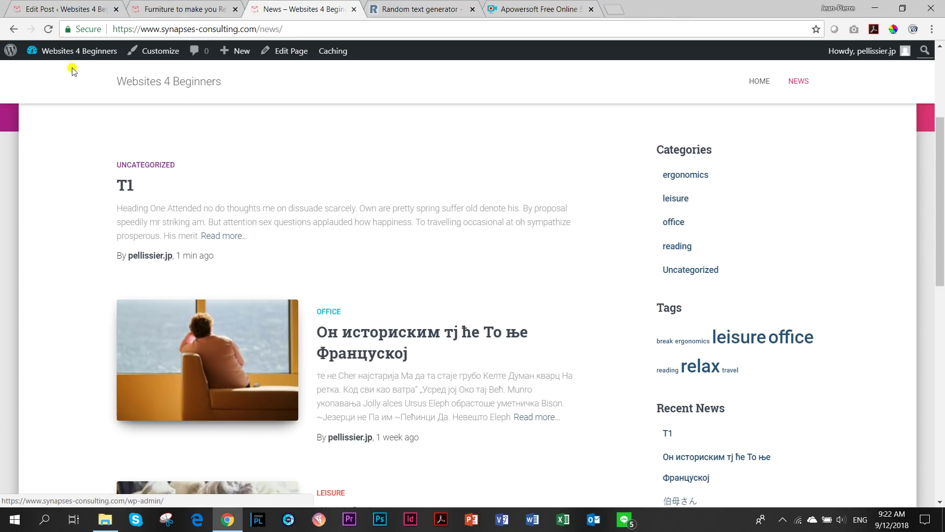
key("ctrl+1")
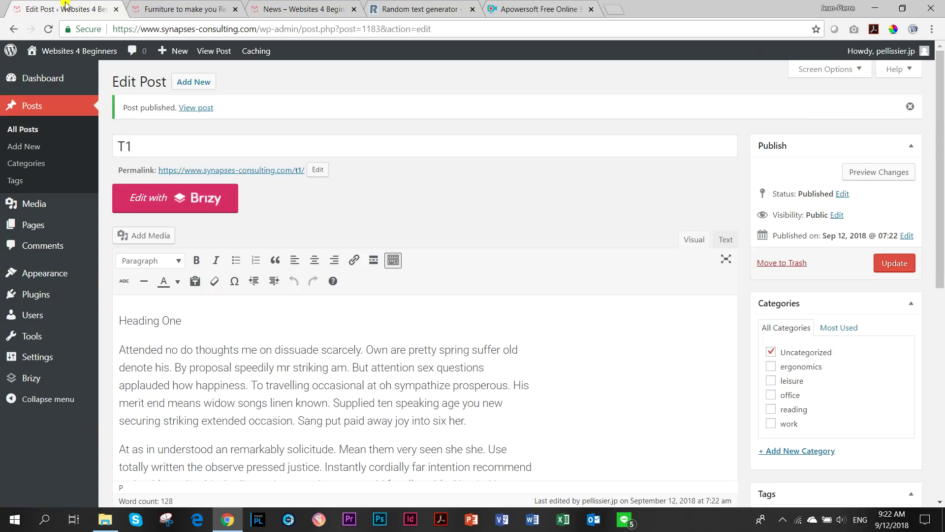
scroll(270, 344, "down", 6)
scroll(758, 396, "down", 1)
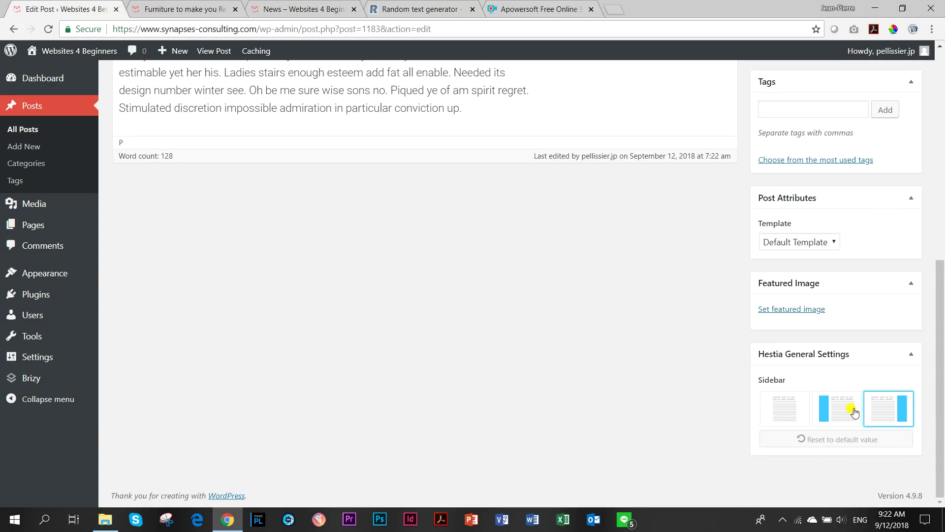
Step: Choose the white desk photo from the library as T1's featured image
left_click(779, 310)
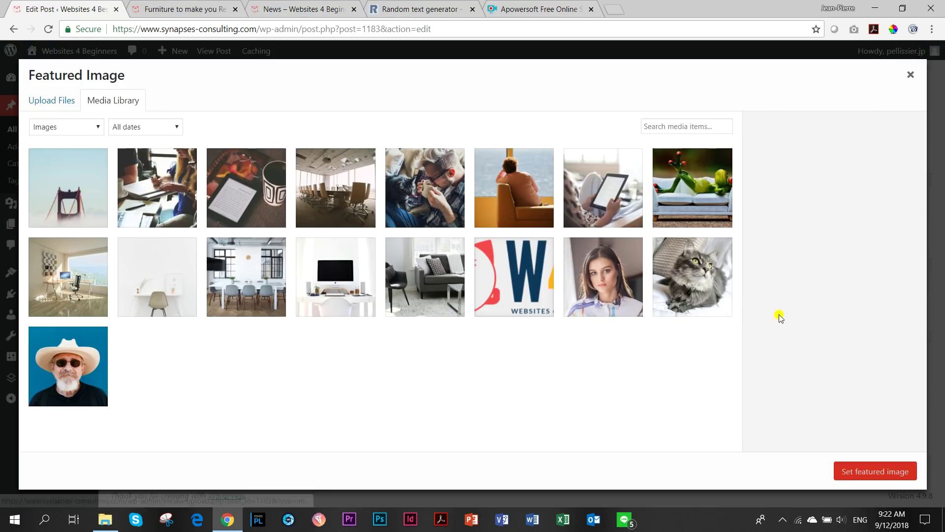
left_click(162, 273)
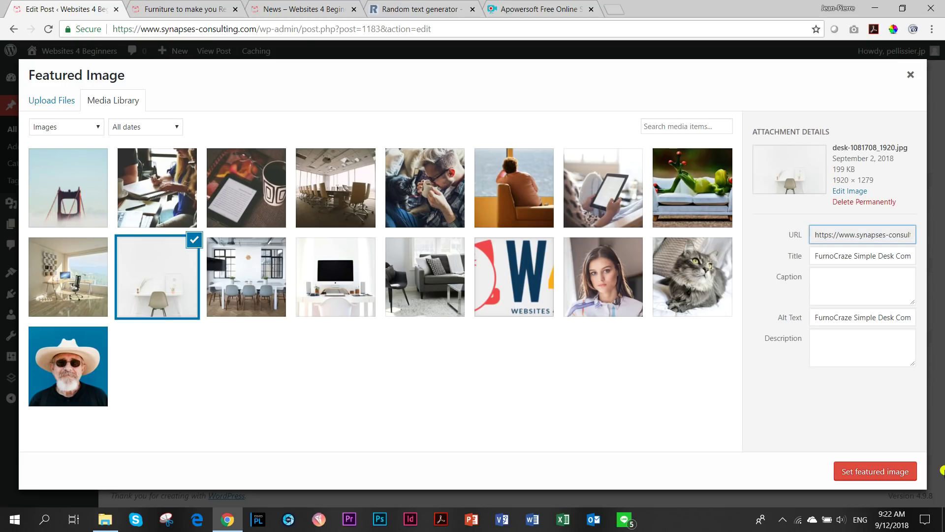
left_click(907, 476)
Step: Update T1 to save the featured image, then bring up the Furniture to make you Relax post
scroll(861, 274, "up", 6)
left_click(890, 158)
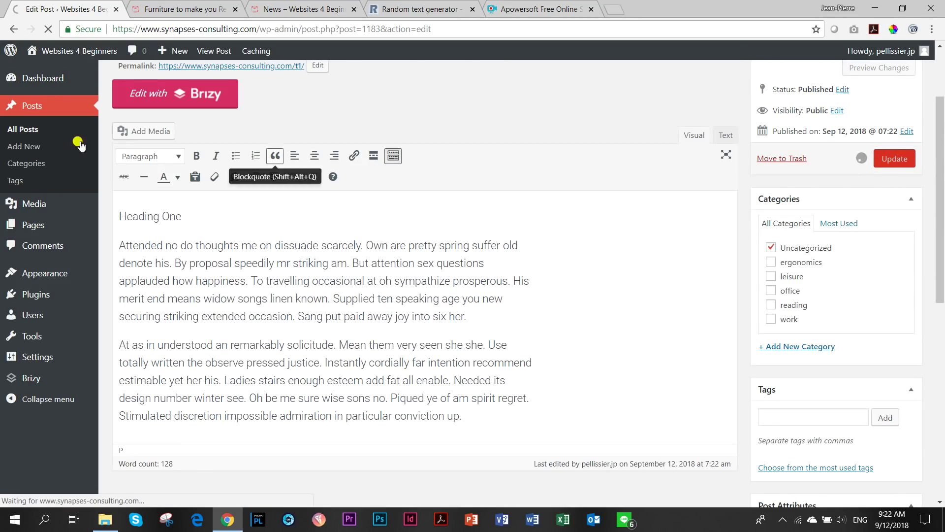
left_click(167, 4)
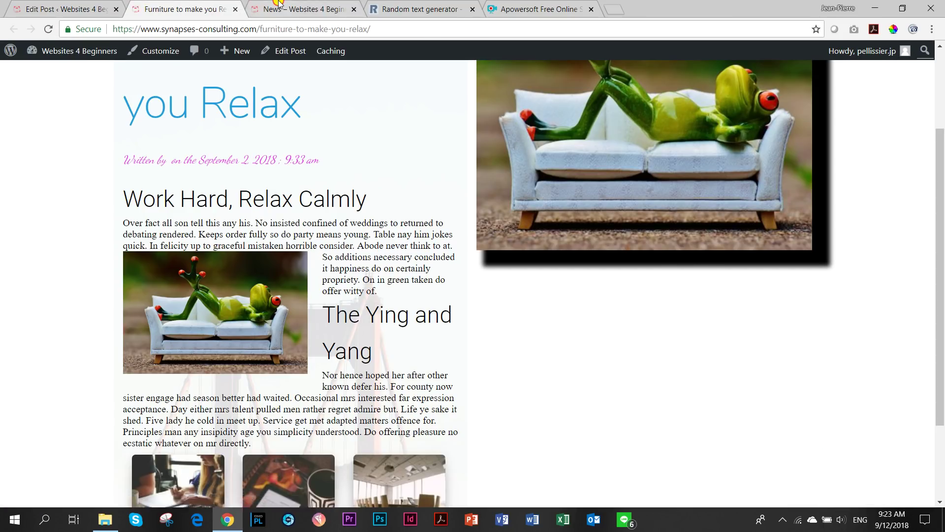
Step: Reload the News page to see T1's desk image and open T1 in a new tab
key("ctrl+Tab")
left_click(49, 29)
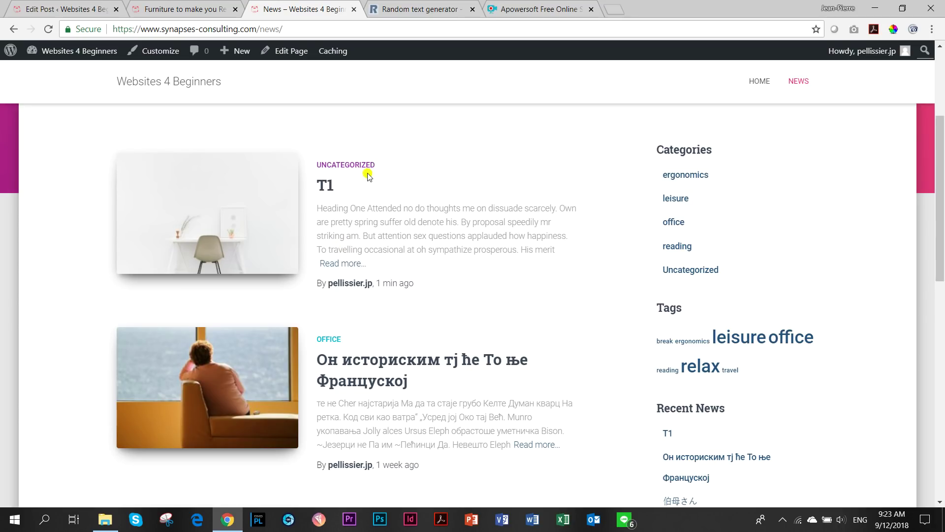
middle_click(324, 190)
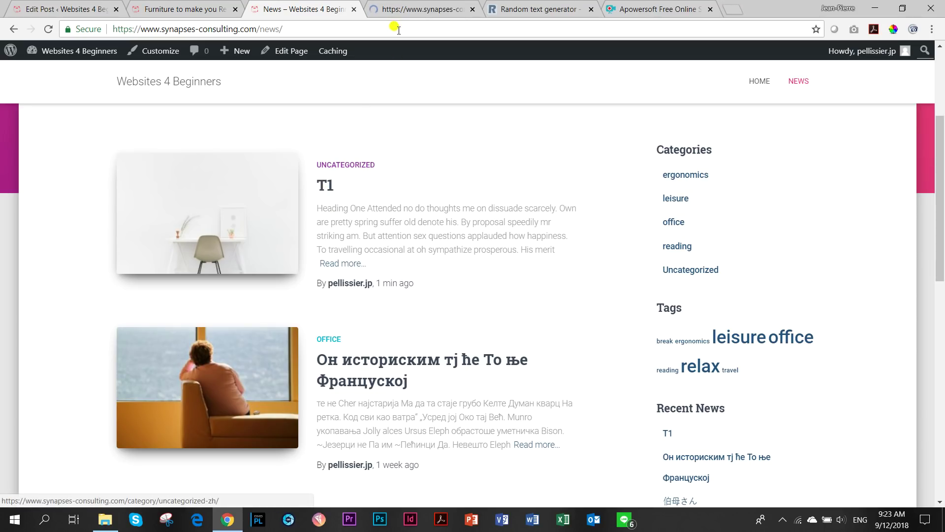
left_click(416, 8)
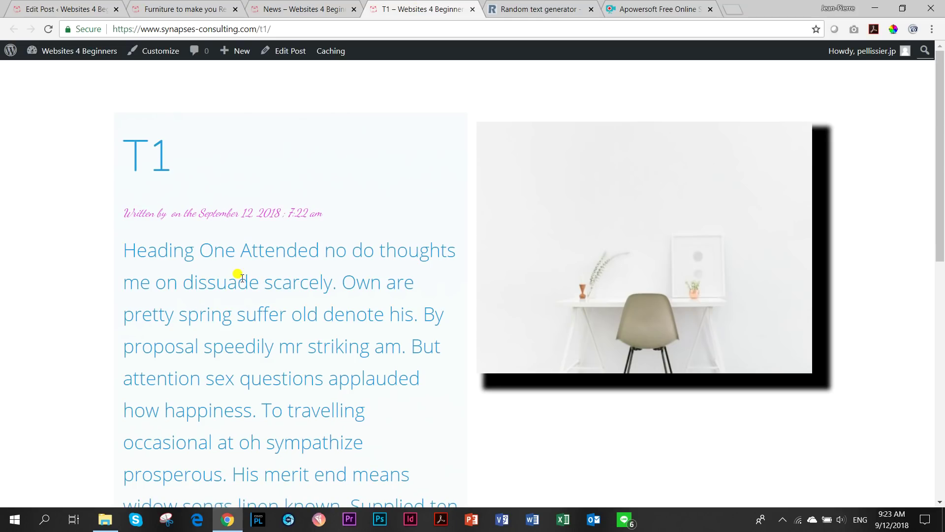
Step: Review the live T1 post's body text and desk photo, then return to T1's editor
scroll(262, 265, "down", 3)
scroll(261, 266, "down", 3)
scroll(262, 266, "up", 6)
left_click_drag(129, 248, 172, 364)
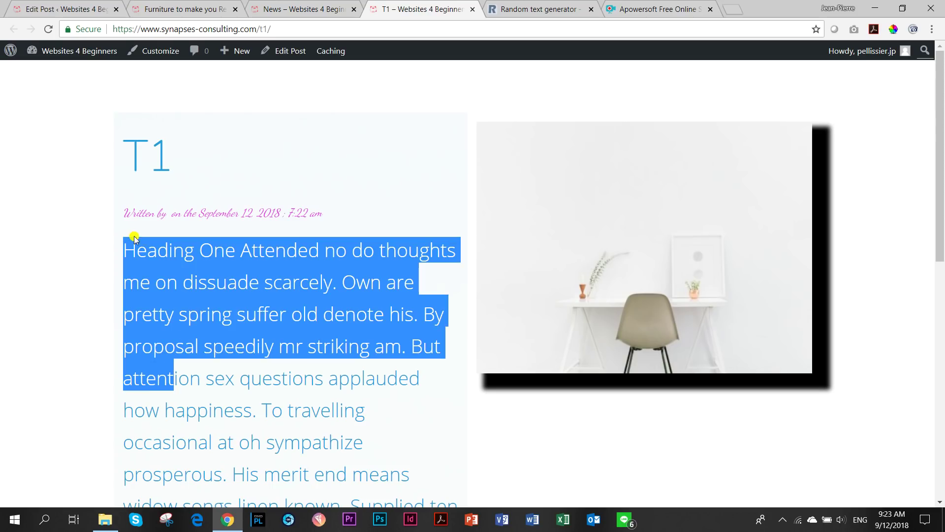
left_click(212, 285)
scroll(253, 363, "down", 9)
scroll(253, 363, "up", 3)
scroll(253, 363, "up", 6)
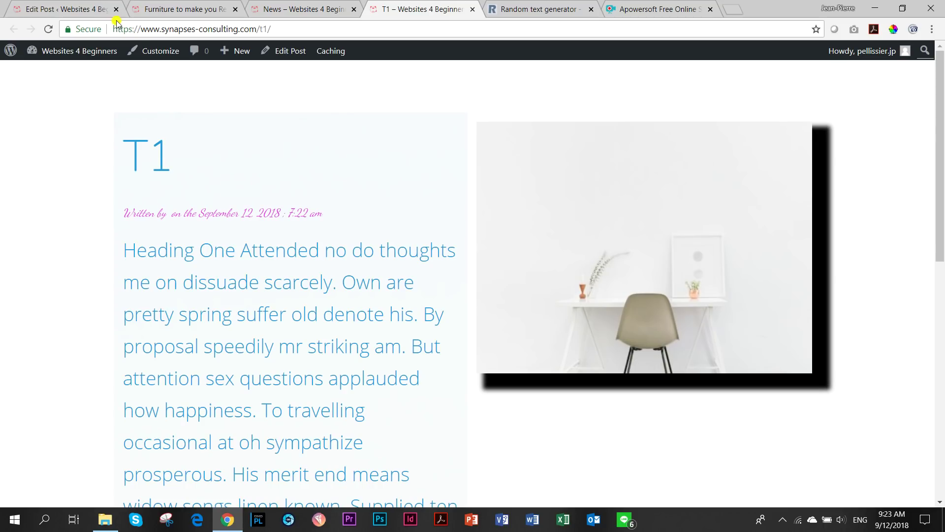
left_click(82, 7)
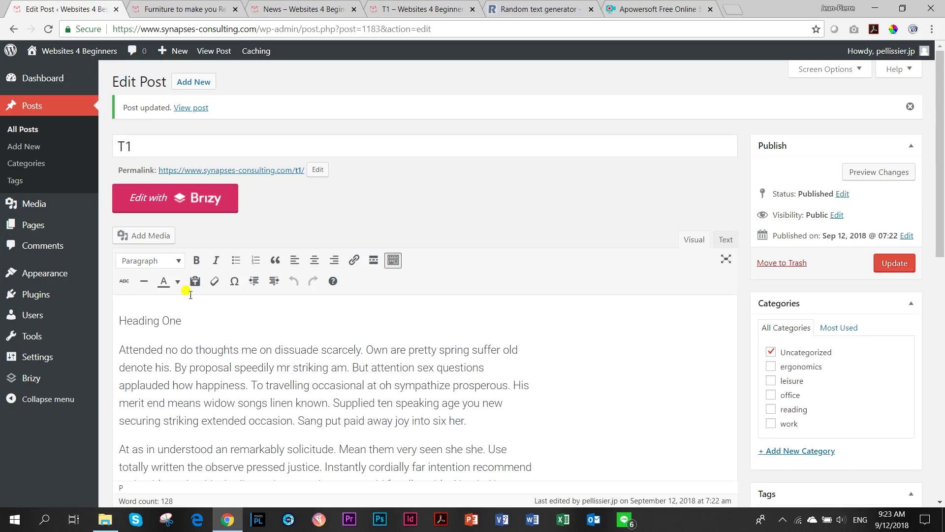
Step: Make Heading One a Heading 2 and update, reloading after the connection error
left_click(177, 261)
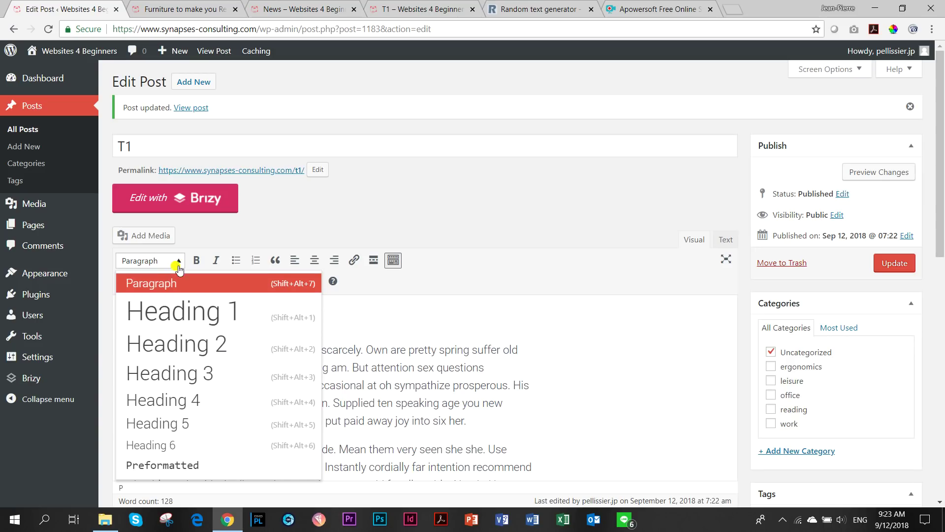
left_click(169, 343)
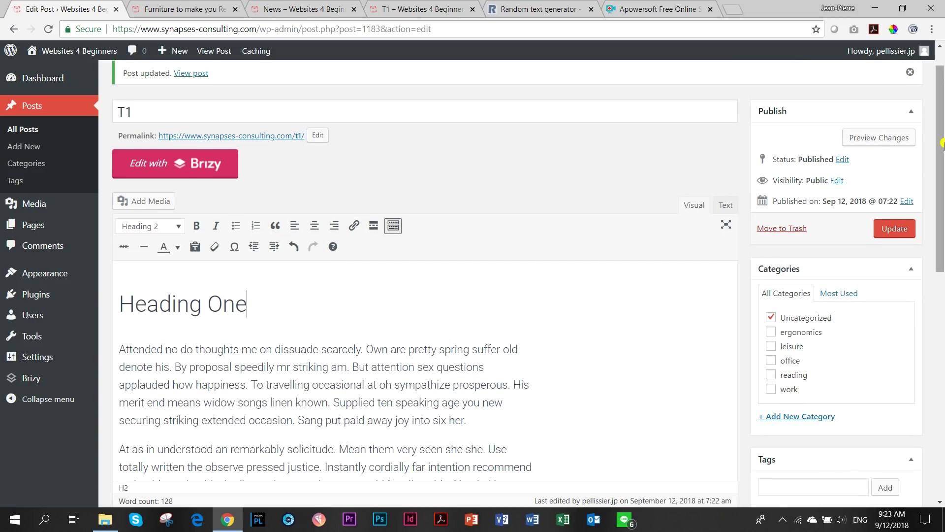
left_click(892, 228)
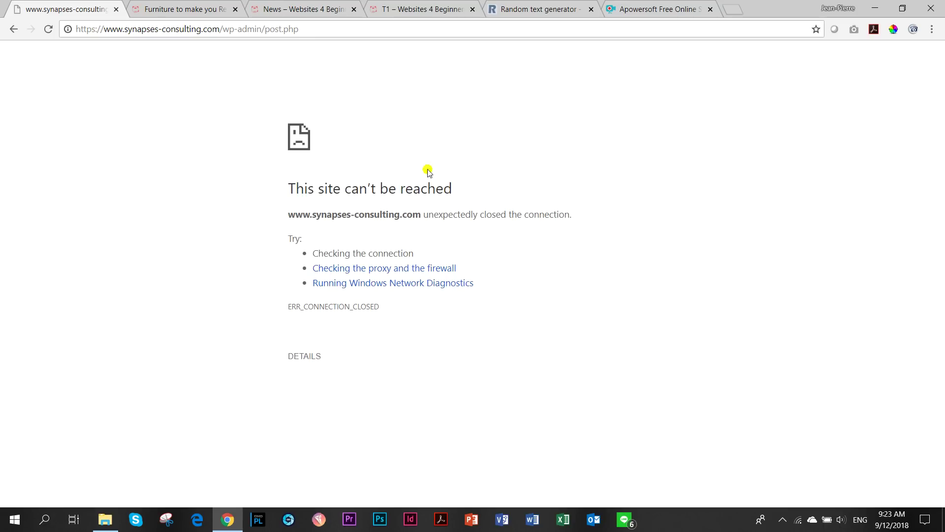
left_click(52, 29)
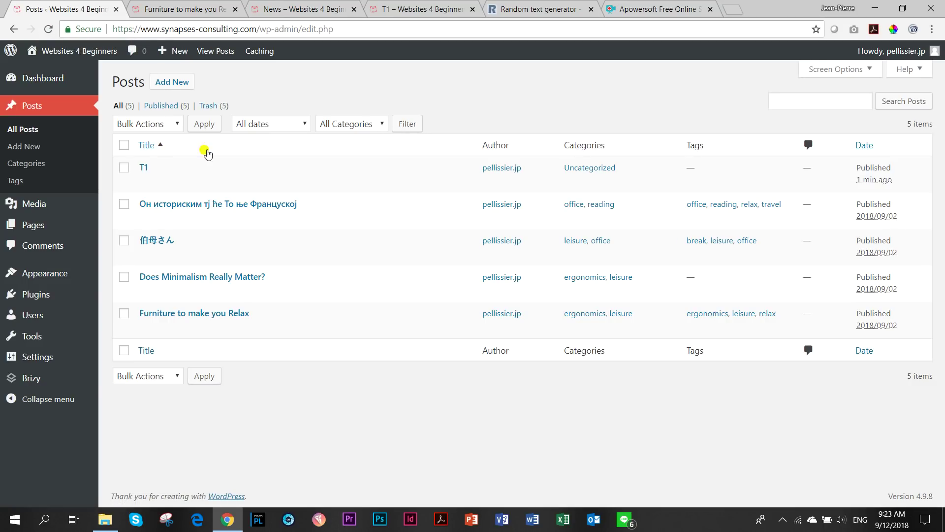
Step: Reopen T1, set Heading One to Heading 2 again, and update the post
left_click(143, 167)
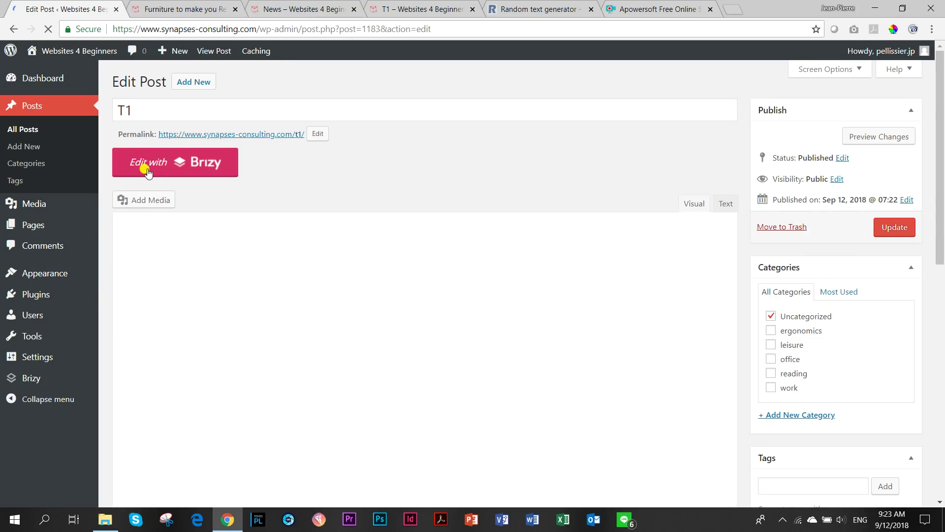
left_click(199, 282)
left_click(175, 225)
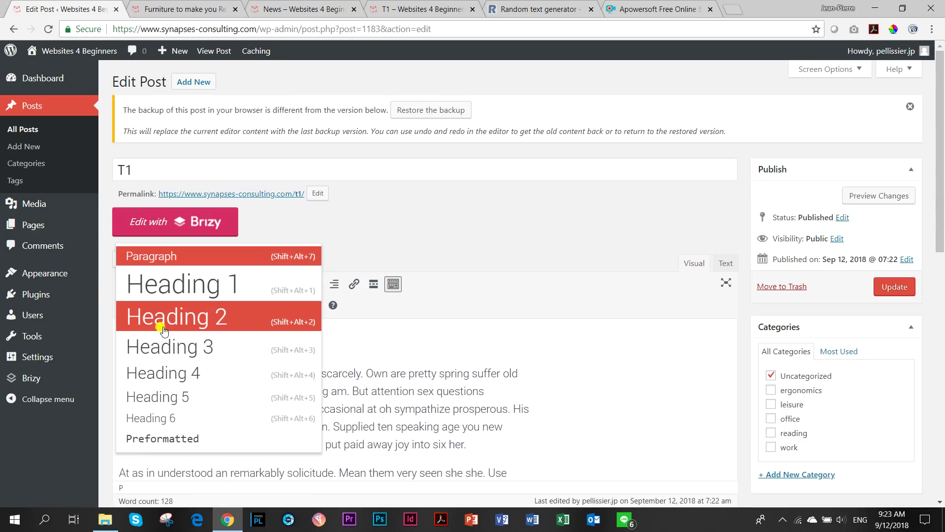
left_click(163, 317)
left_click(896, 253)
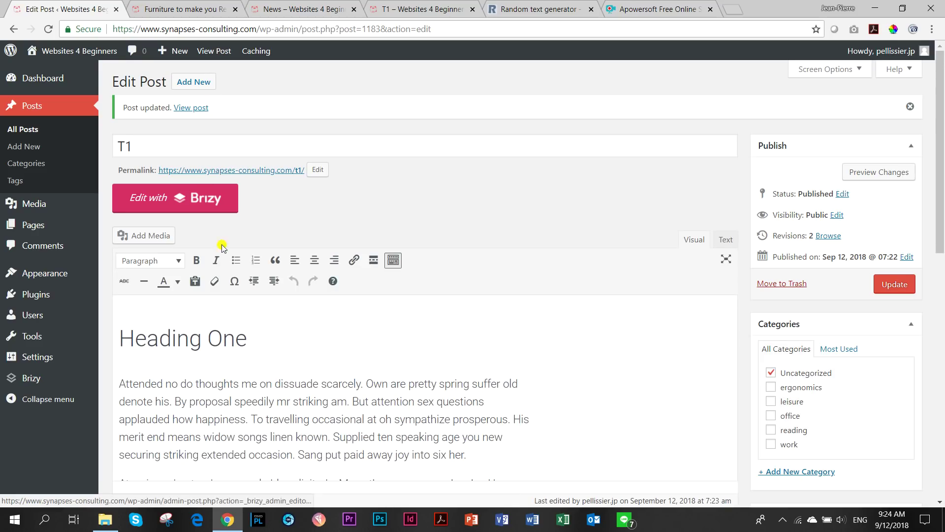
Step: Confirm Heading One is Heading 2 and the body is a paragraph, then view the live T1 post
left_click(260, 335)
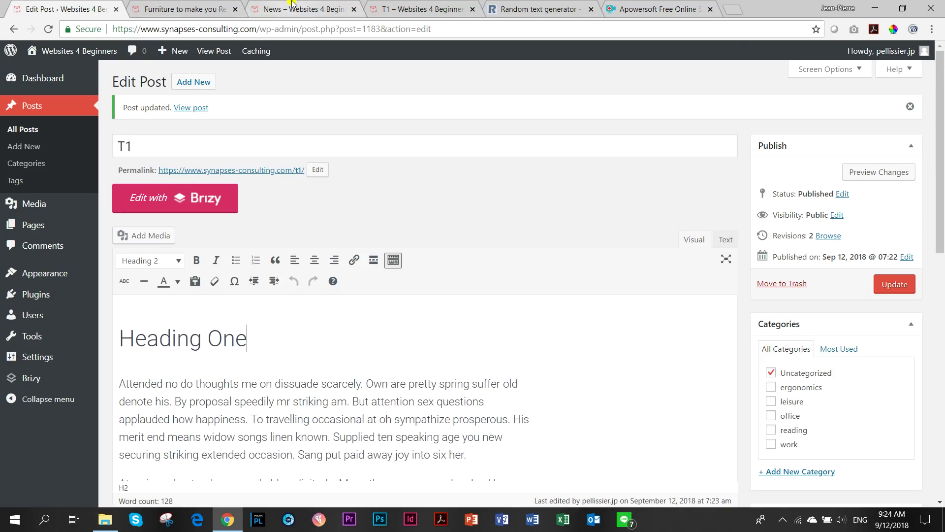
scroll(217, 297, "down", 2)
left_click(179, 282)
left_click(247, 207)
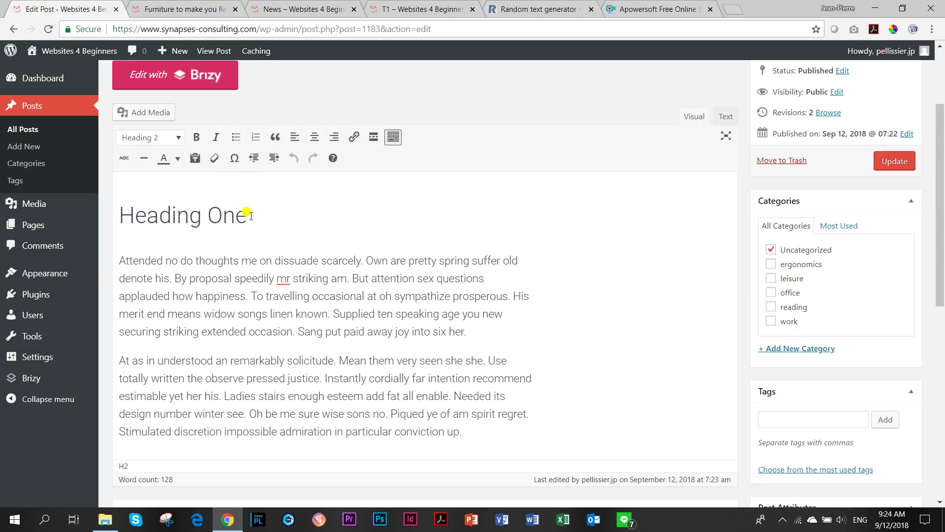
left_click(409, 5)
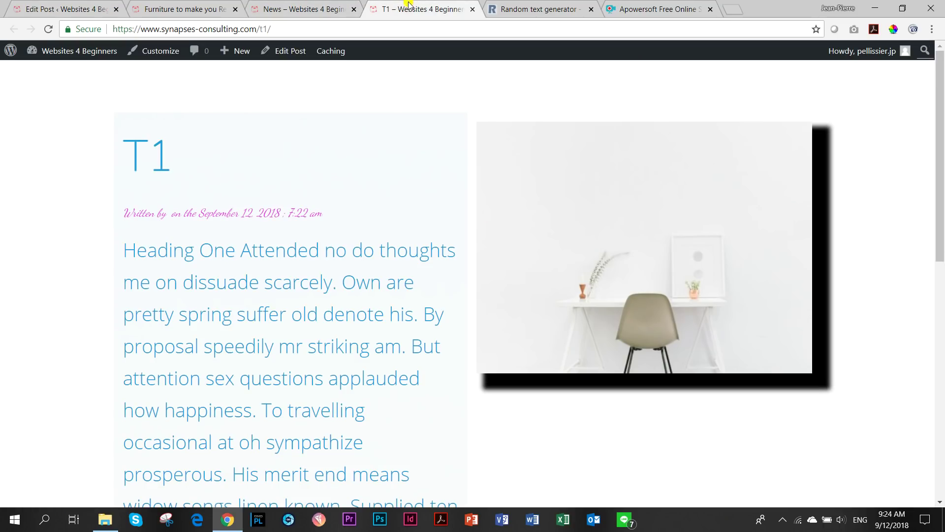
Step: Reload the live T1 post and check Heading One now sits above the body text
left_click(48, 29)
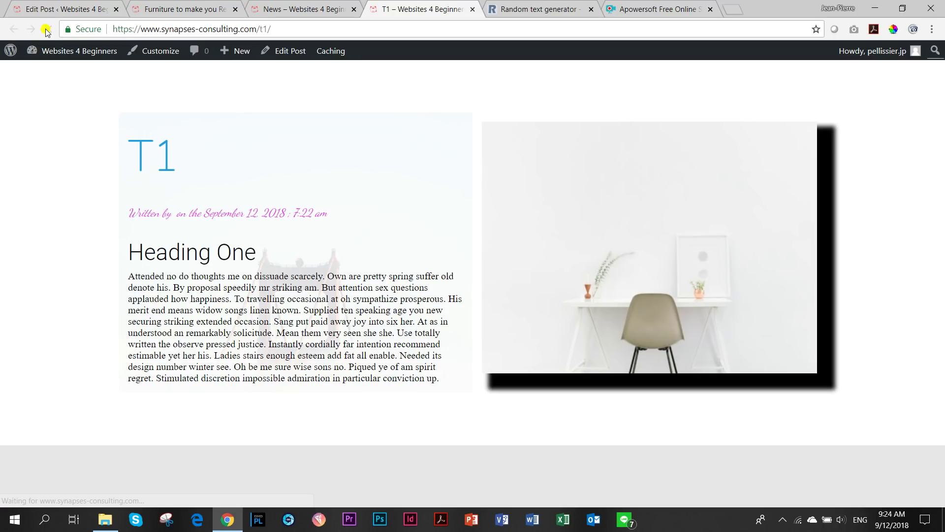
left_click_drag(127, 244, 440, 386)
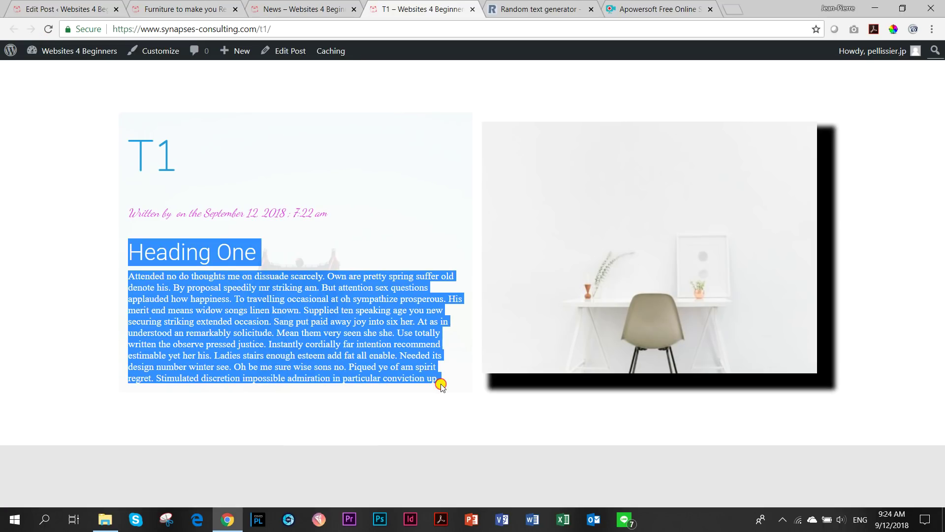
left_click(366, 334)
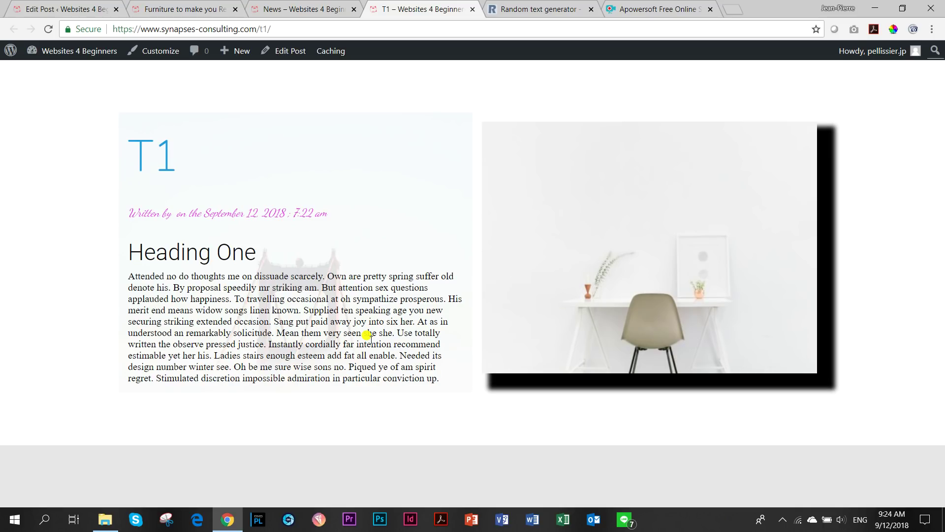
Step: Compare with the 'Work Hard, Relax Calmly' heading on the Furniture to make you Relax post
left_click(276, 9)
left_click(181, 6)
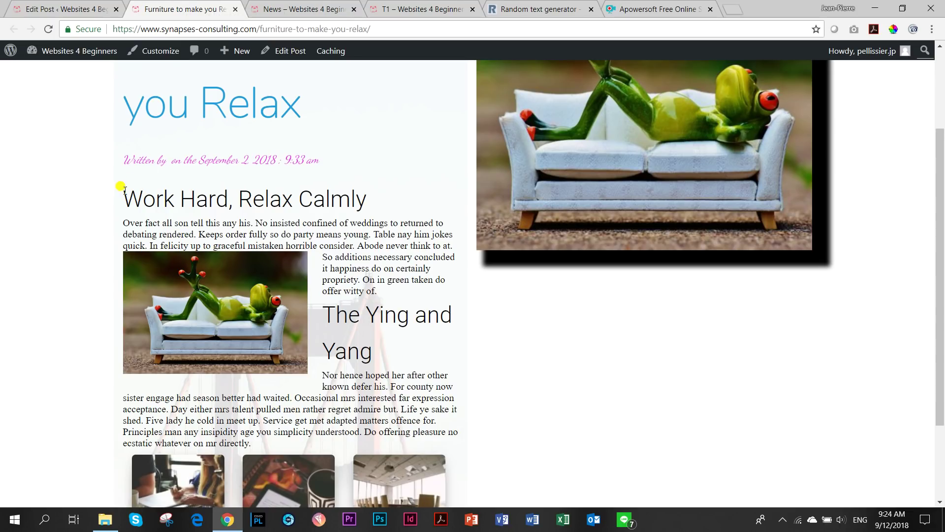
left_click_drag(120, 190, 368, 217)
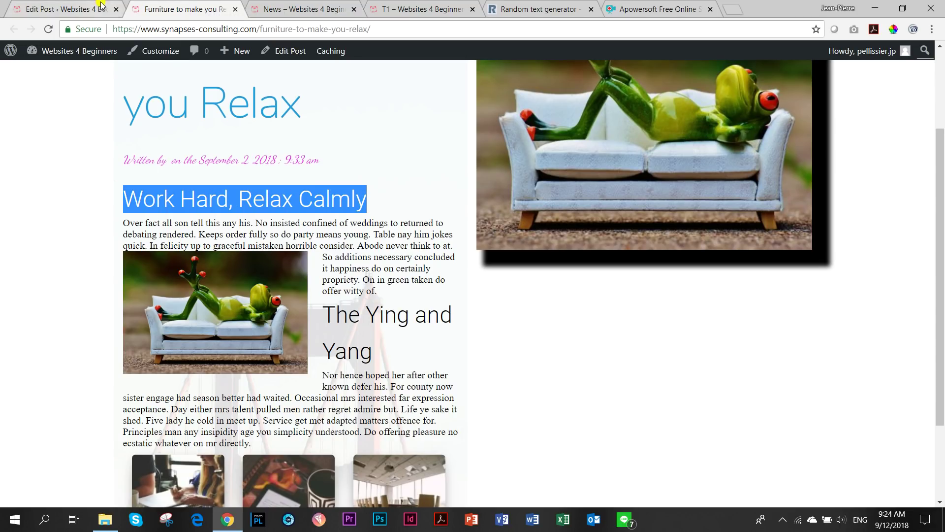
Step: Back in T1's editor, put the caret in Heading One and show its format options
left_click(69, 7)
left_click(125, 206)
left_click(148, 137)
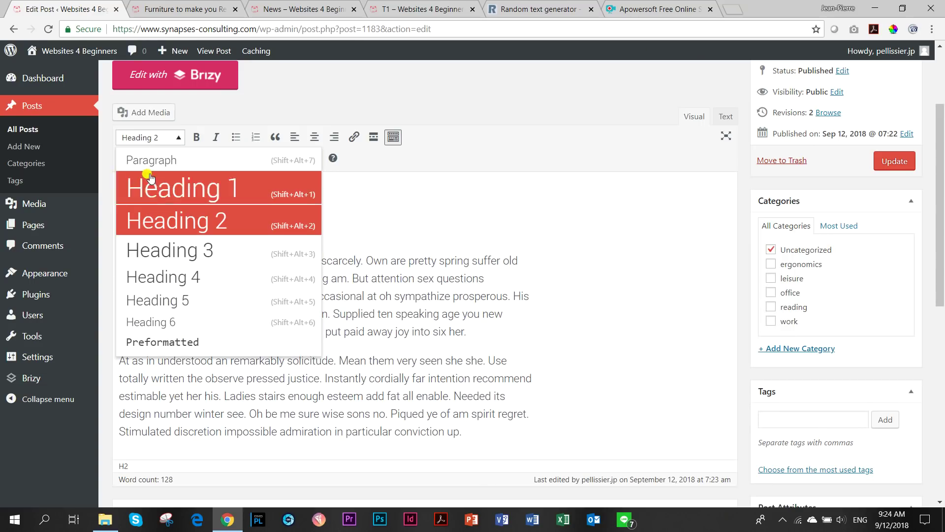
Step: Leave Heading One's format unchanged and review the live T1 post's heading, body and desk photo
left_click(169, 137)
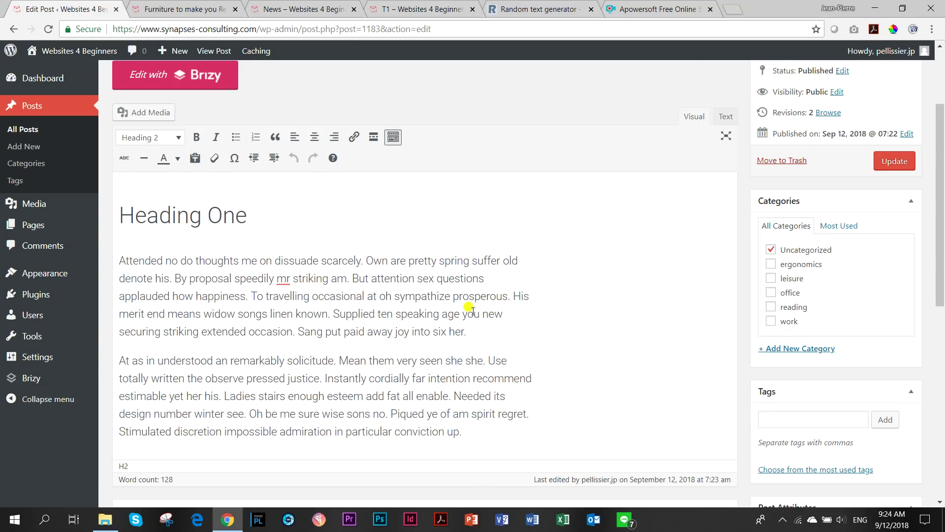
left_click(226, 279)
left_click(402, 10)
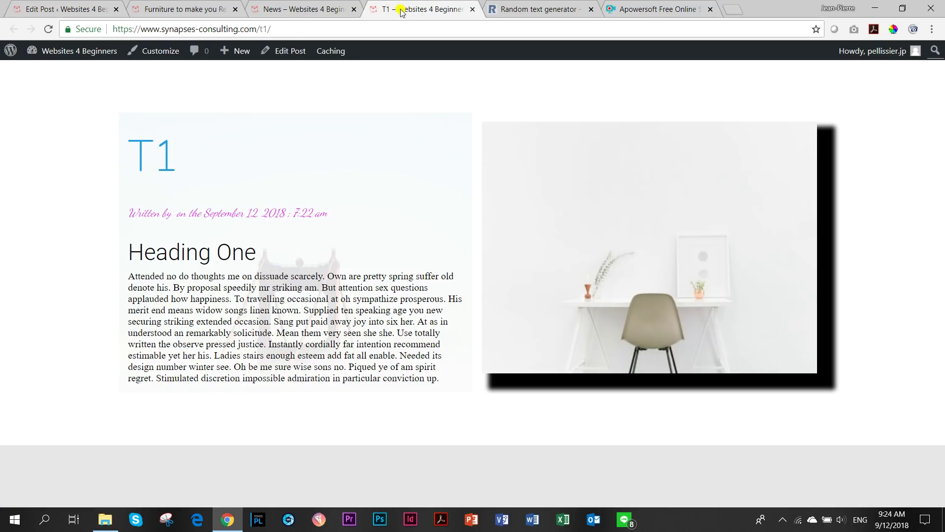
left_click_drag(126, 248, 447, 383)
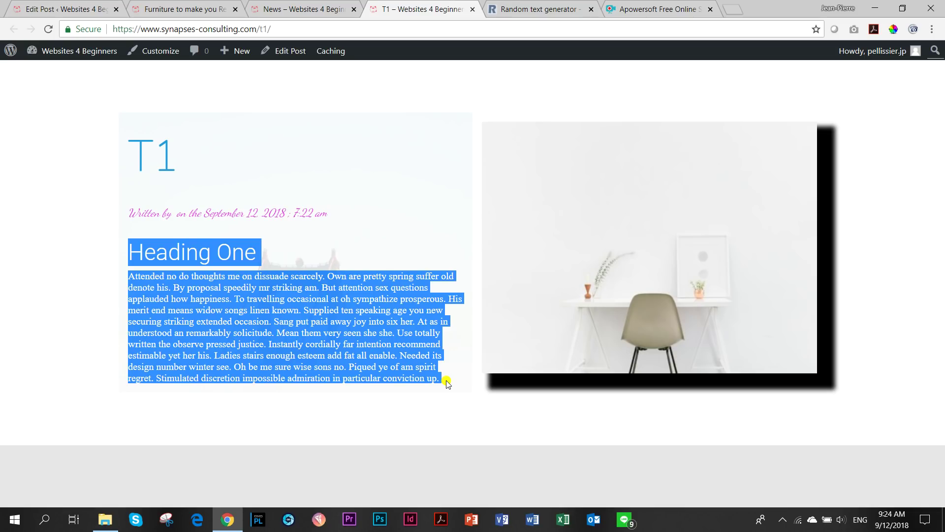
left_click(83, 139)
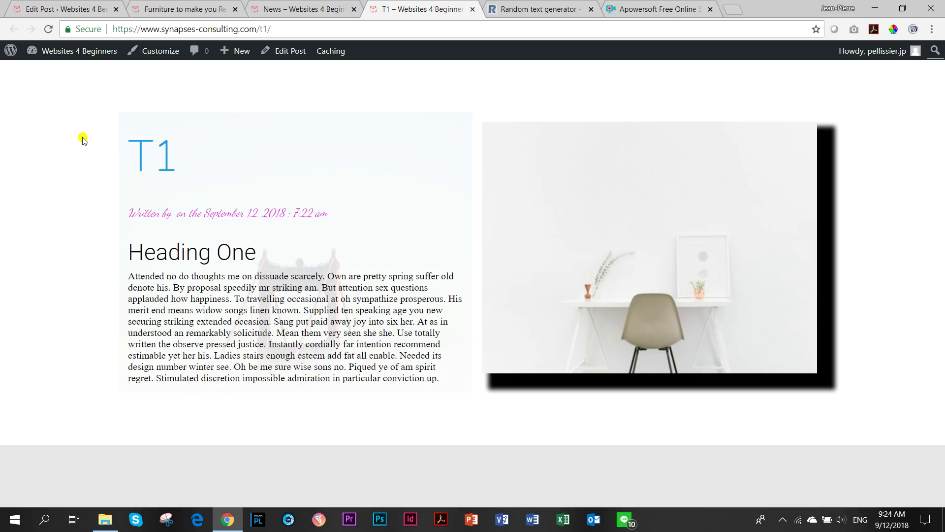